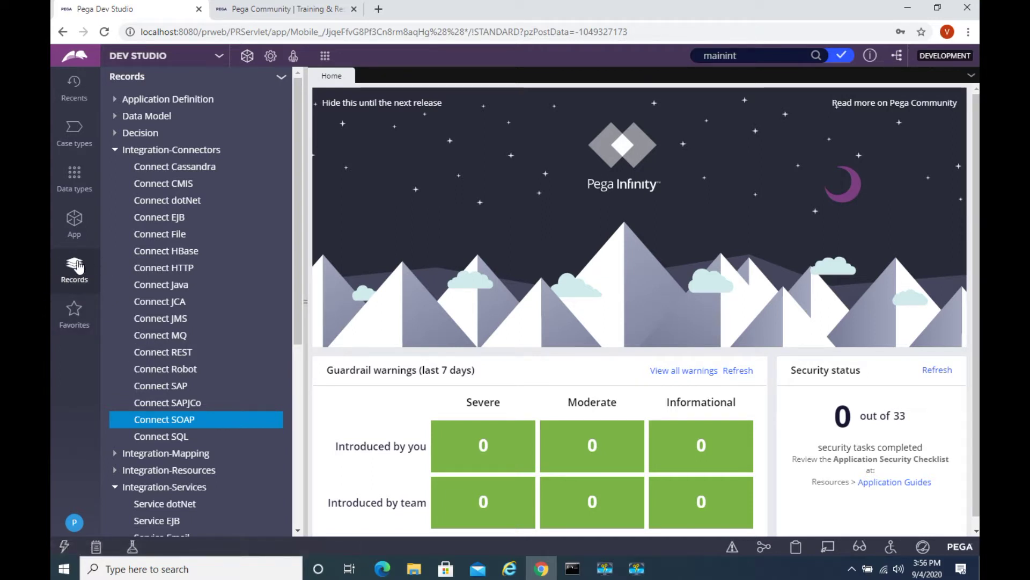
List the Service SOAP records and select the IntMain package name in the list
{"action": "scroll", "coordinate": [152, 381], "scroll_direction": "down", "scroll_amount": 5}
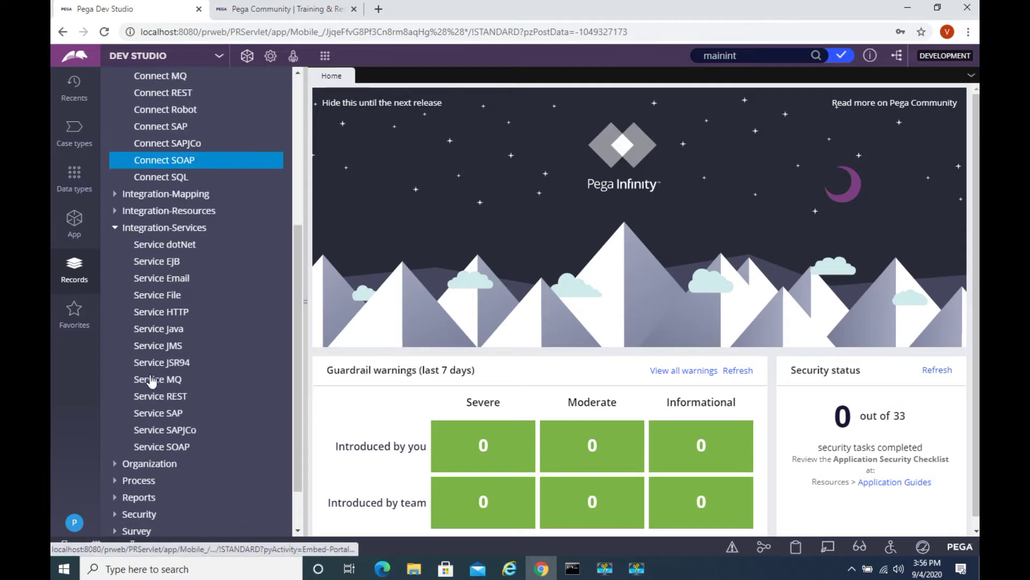
{"action": "left_click", "coordinate": [164, 448]}
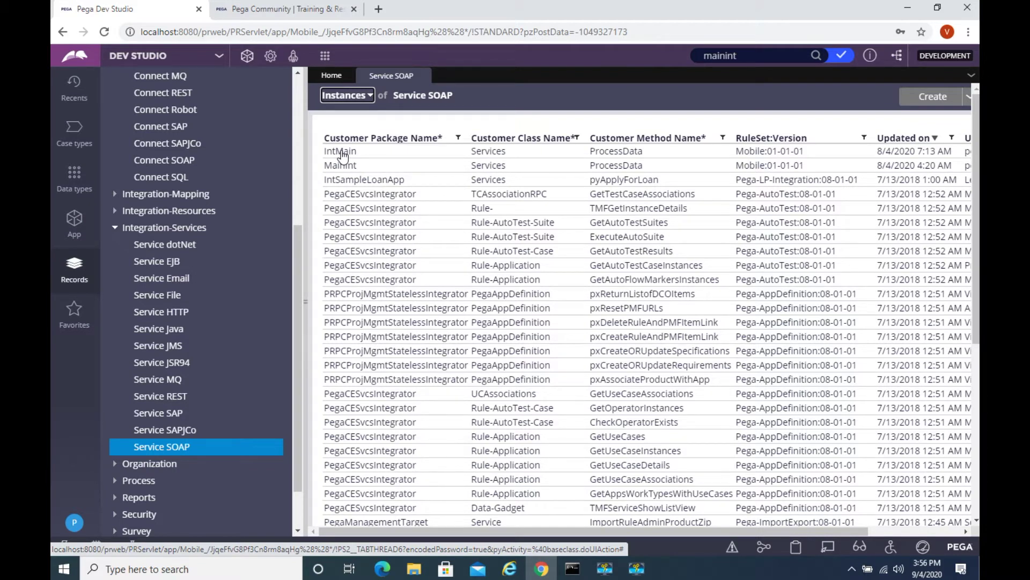
{"action": "left_click", "coordinate": [341, 153]}
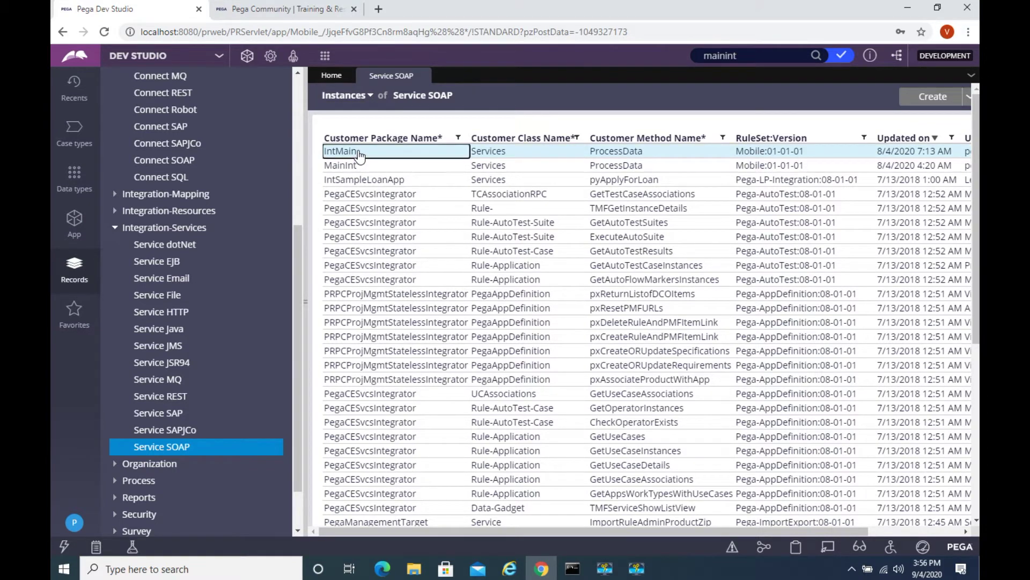
Search for "intmain" and open the IntMain service package
{"action": "left_click", "coordinate": [504, 76]}
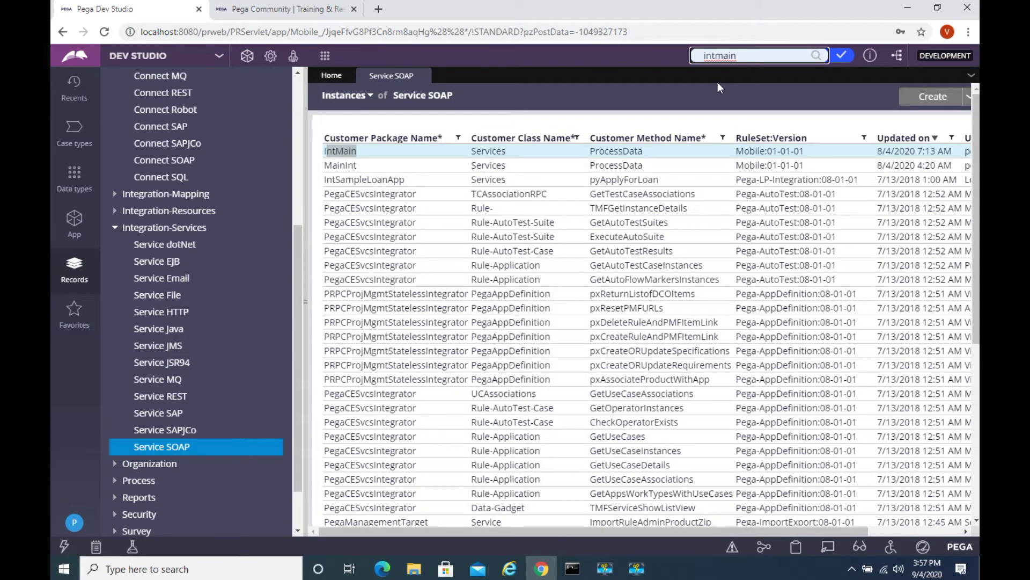
{"action": "key", "text": "Return"}
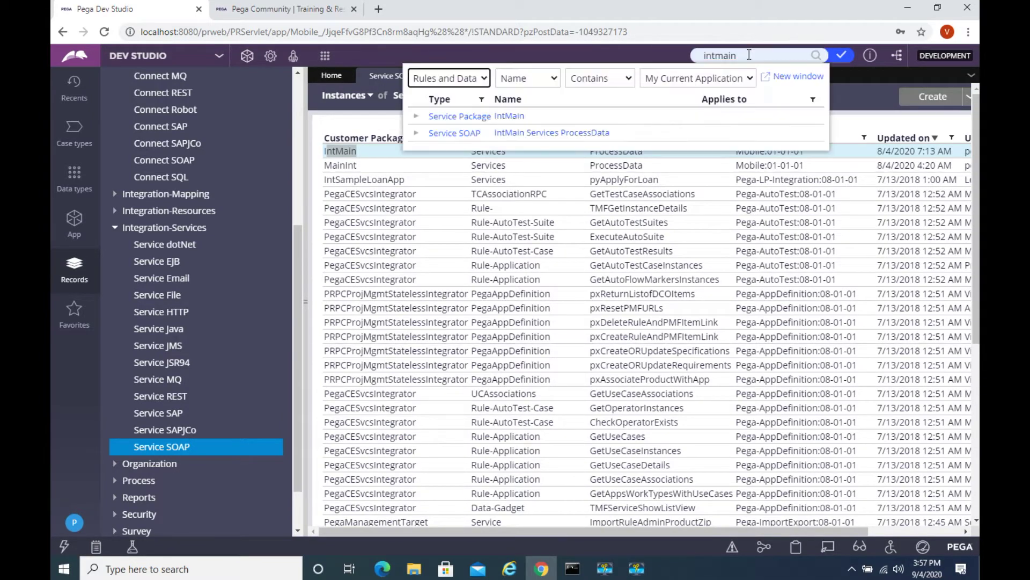
{"action": "left_click", "coordinate": [509, 115]}
Copy the WSDL URL from the IntMain service package's deployment results
{"action": "scroll", "coordinate": [516, 467], "scroll_direction": "down", "scroll_amount": 5}
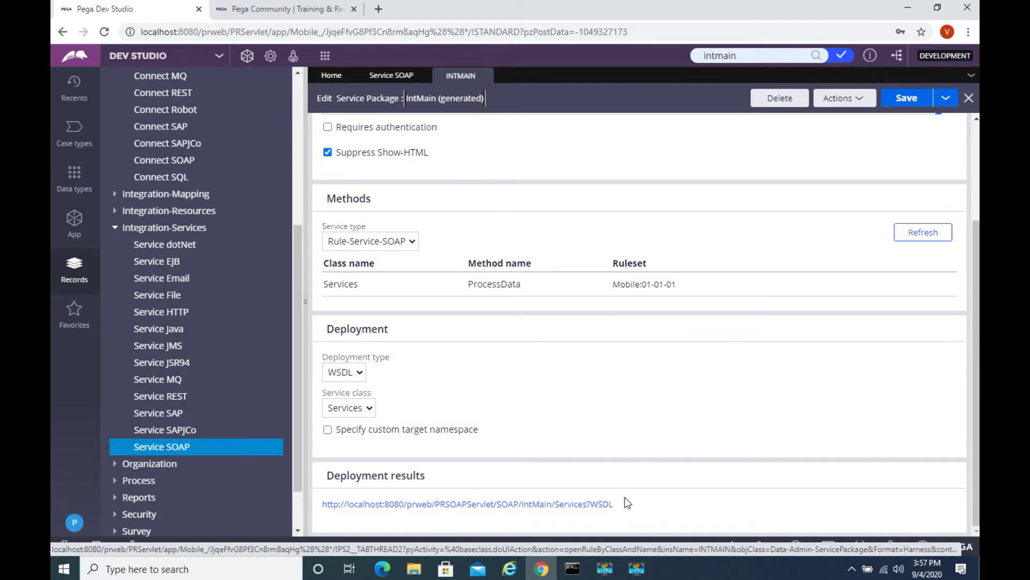
{"action": "left_click_drag", "start_coordinate": [618, 505], "coordinate": [322, 505]}
{"action": "key", "text": "ctrl+c"}
{"action": "right_click", "coordinate": [352, 505]}
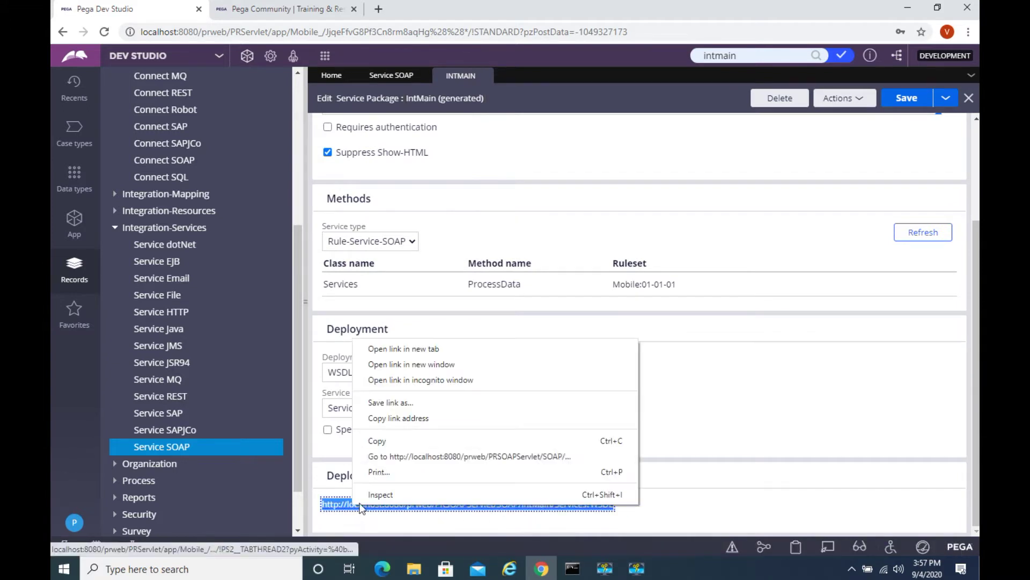
{"action": "left_click", "coordinate": [391, 441]}
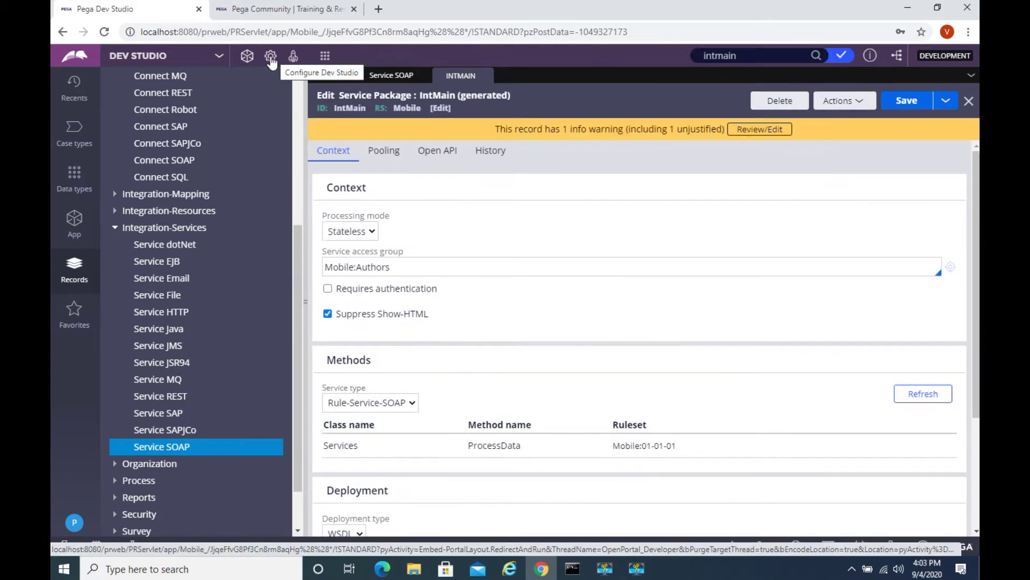
{"action": "left_click", "coordinate": [271, 55]}
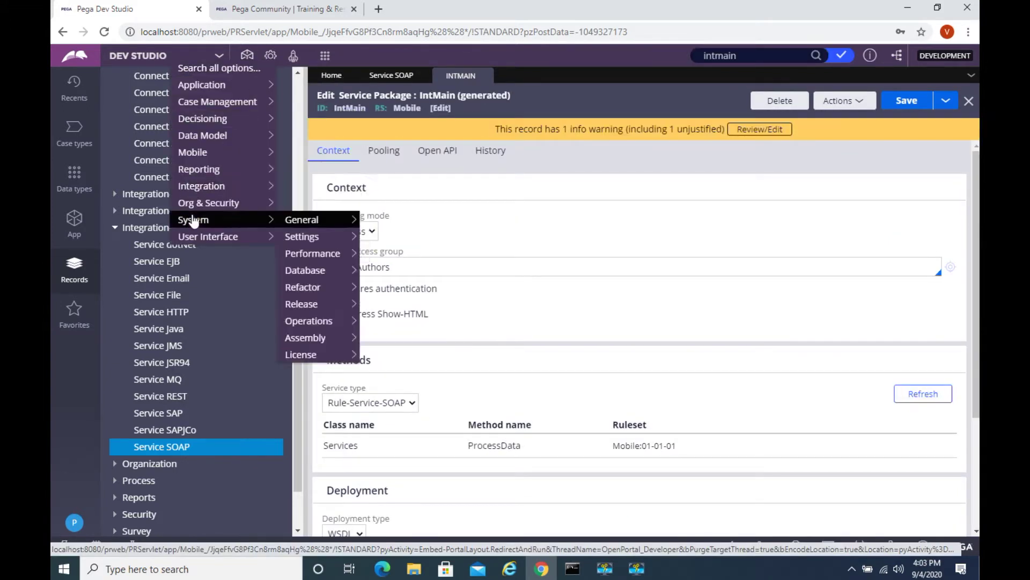
{"action": "mouse_move", "coordinate": [315, 190]}
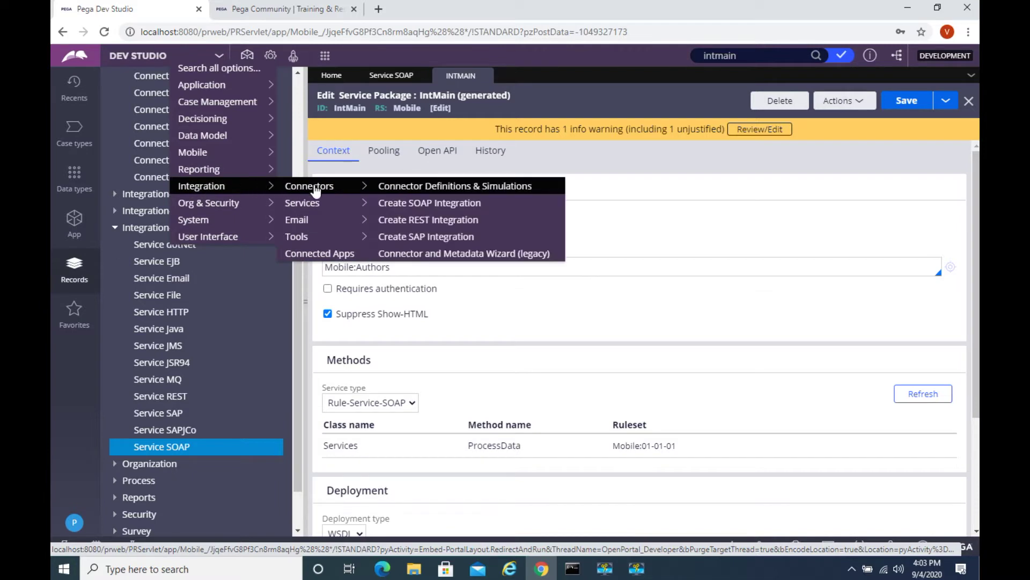
{"action": "left_click", "coordinate": [435, 209]}
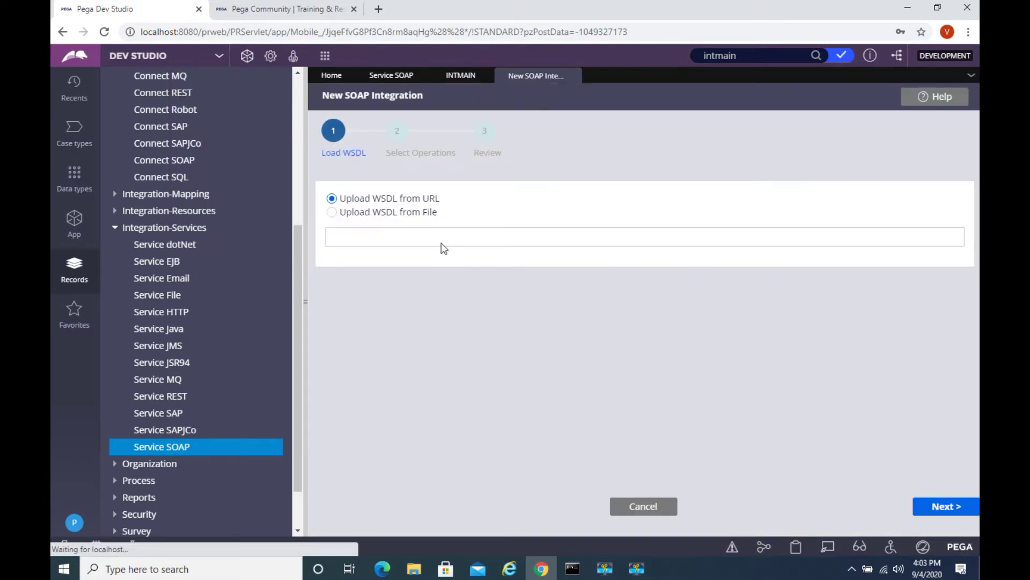
{"action": "left_click", "coordinate": [442, 237]}
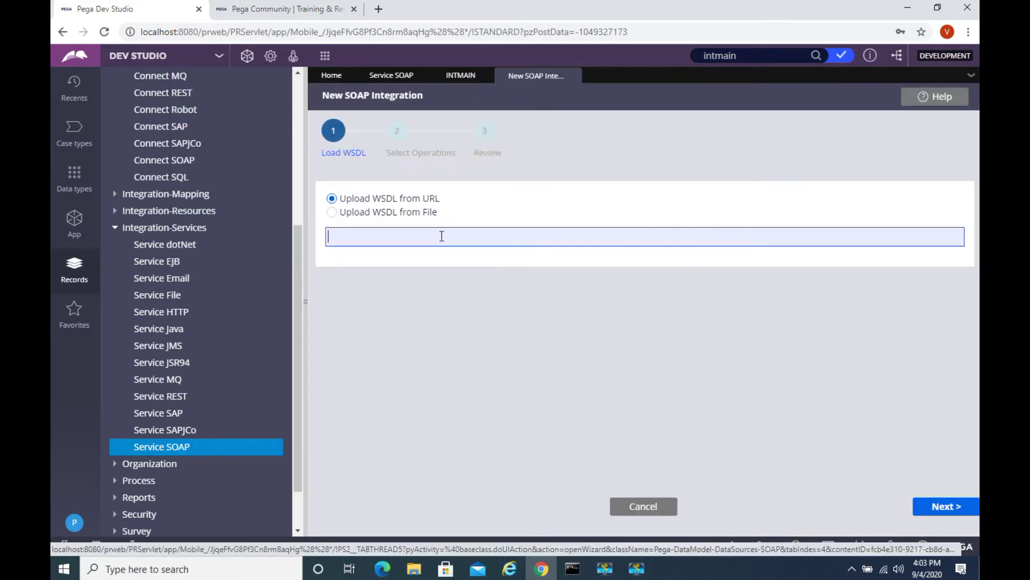
{"action": "right_click", "coordinate": [441, 236]}
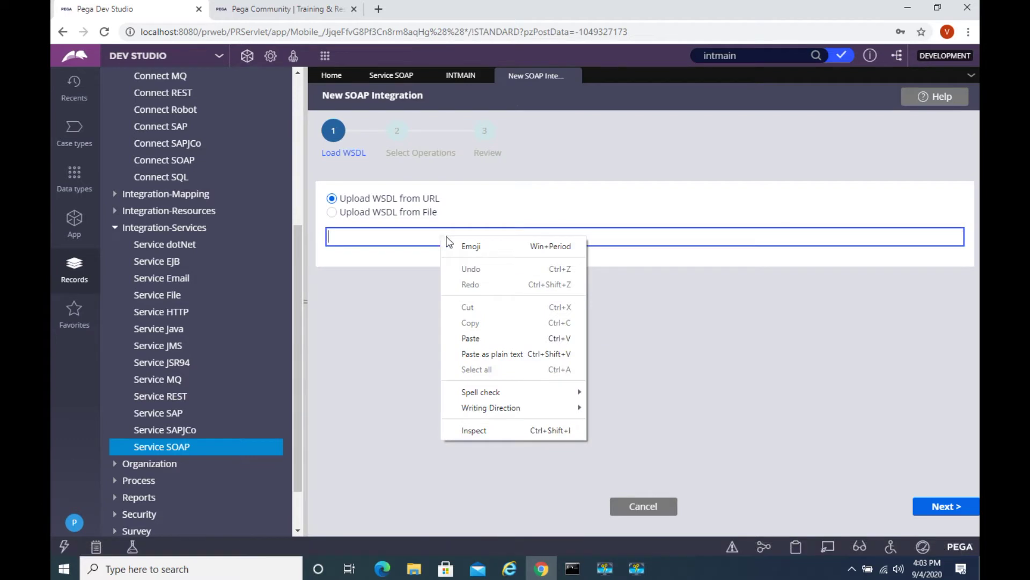
{"action": "left_click", "coordinate": [476, 336]}
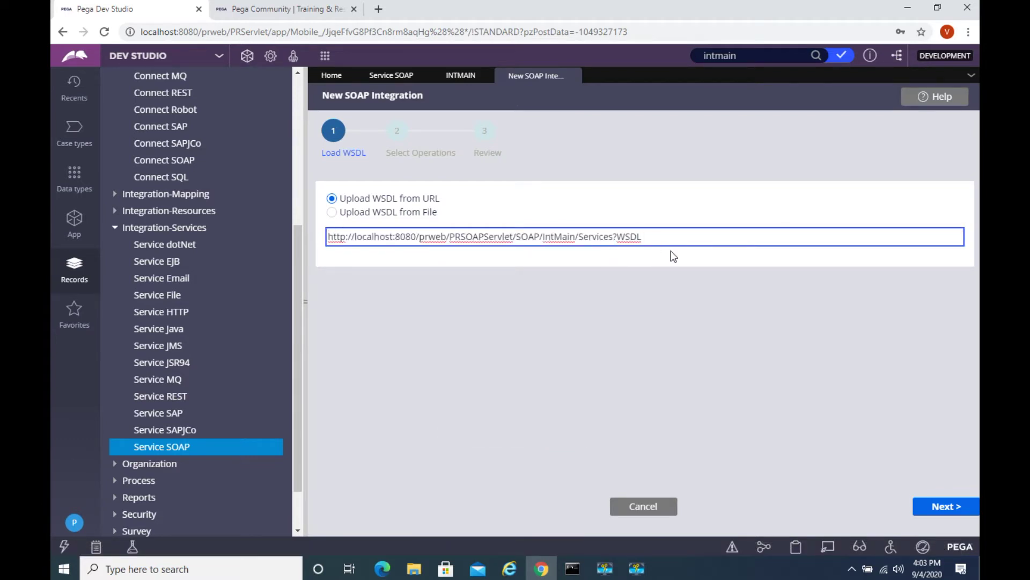
{"action": "left_click", "coordinate": [947, 506]}
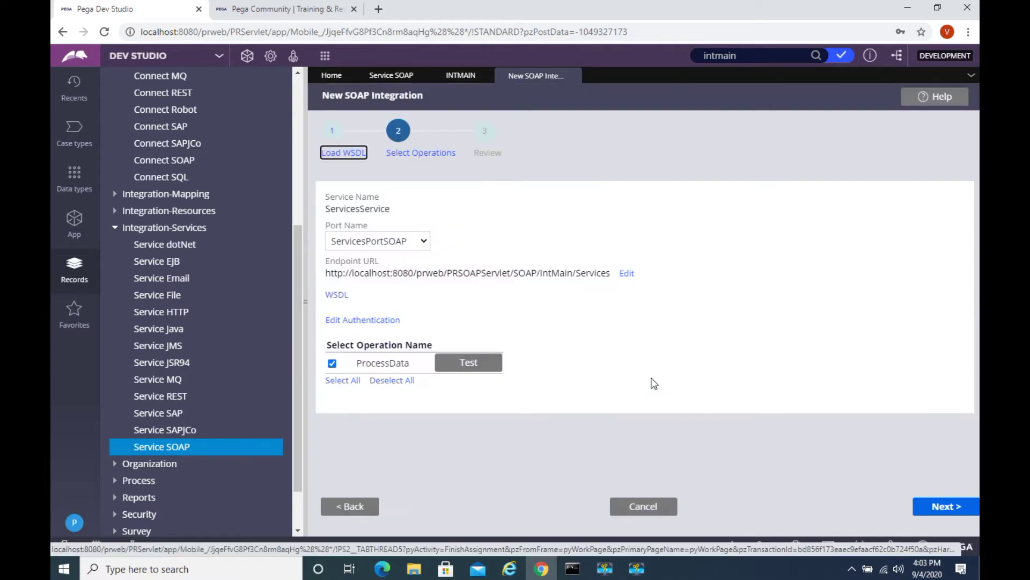
Test the ProcessData operation with ID 1 in the request XML and expand the response down to the Phone node's fields
{"action": "left_click", "coordinate": [458, 367]}
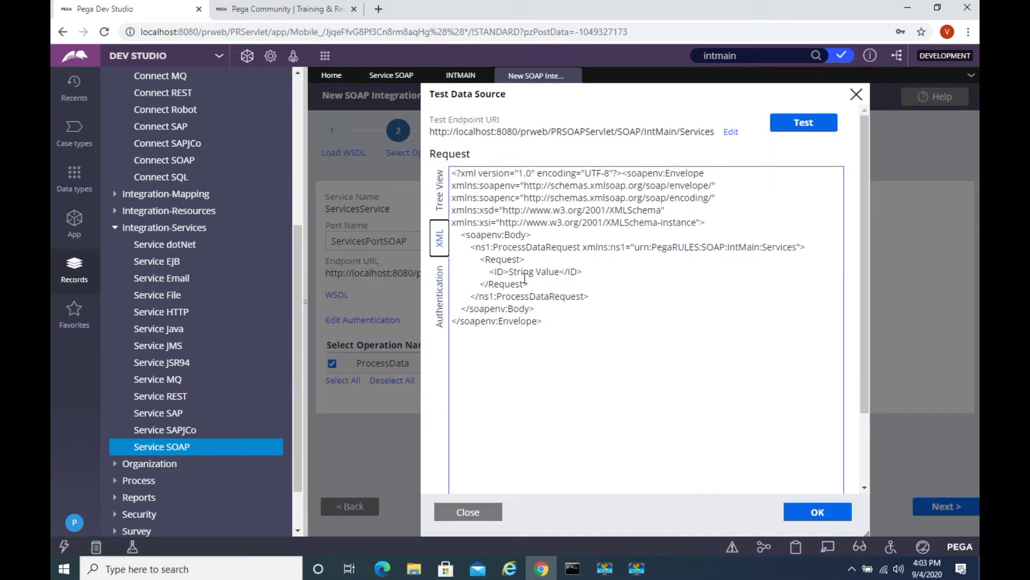
{"action": "left_click_drag", "start_coordinate": [560, 271], "coordinate": [505, 269]}
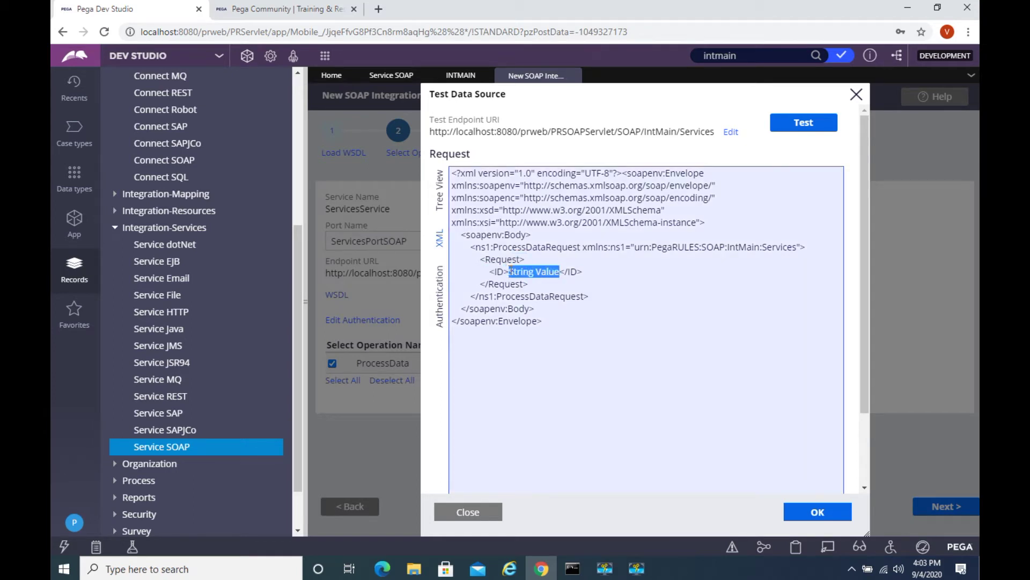
{"action": "type", "text": "1"}
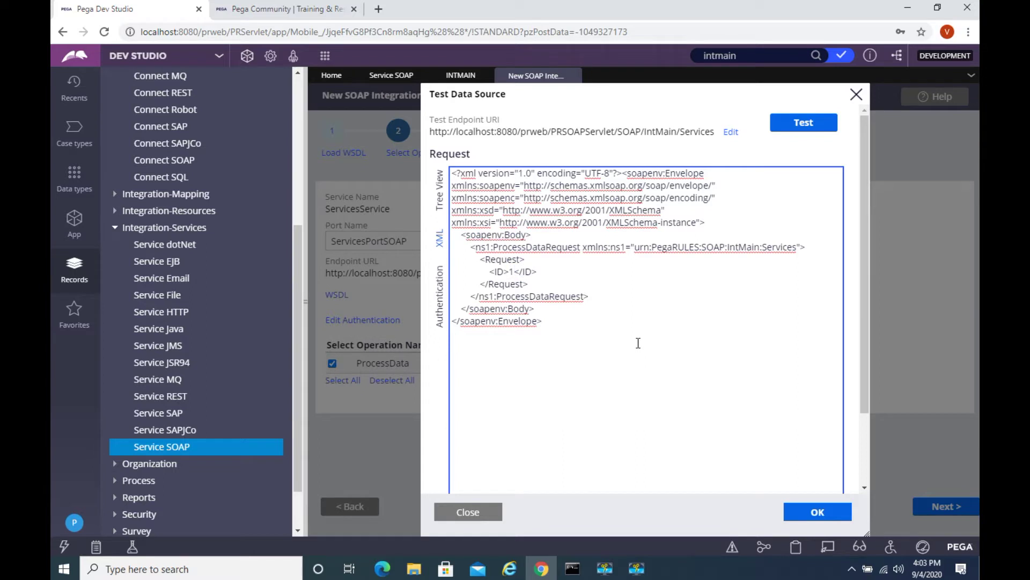
{"action": "left_click", "coordinate": [803, 124]}
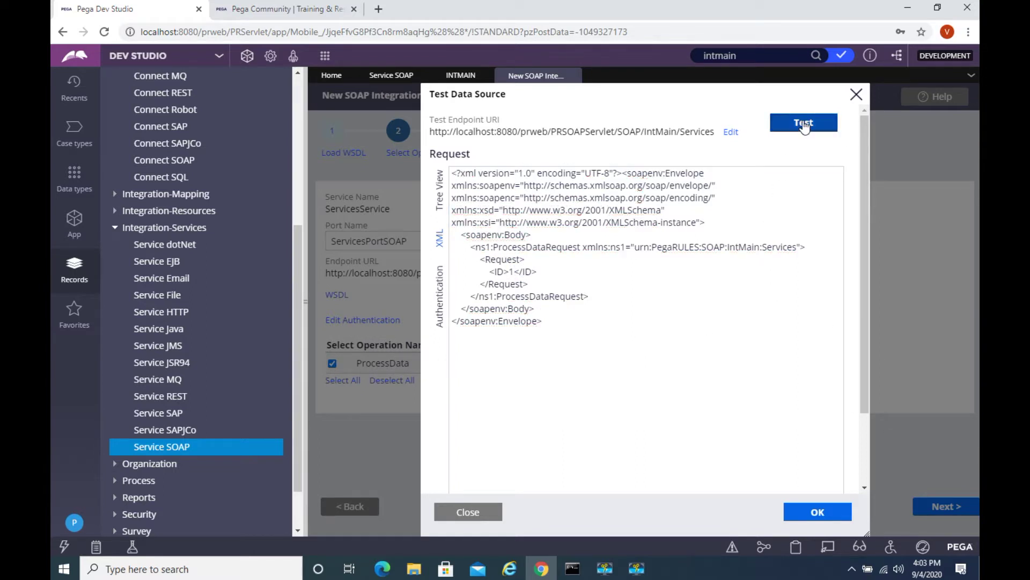
{"action": "left_click", "coordinate": [762, 258]}
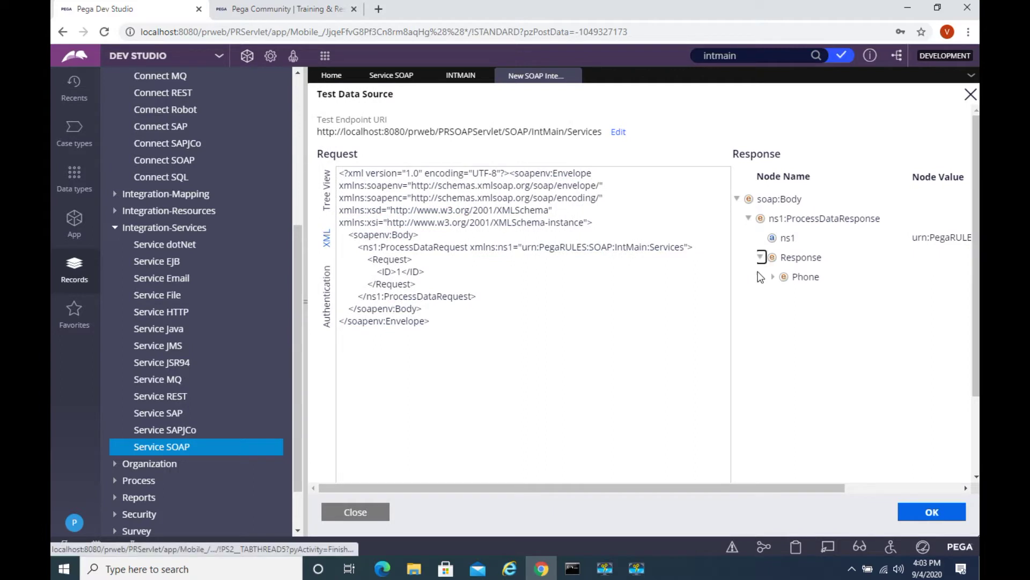
{"action": "left_click", "coordinate": [774, 277]}
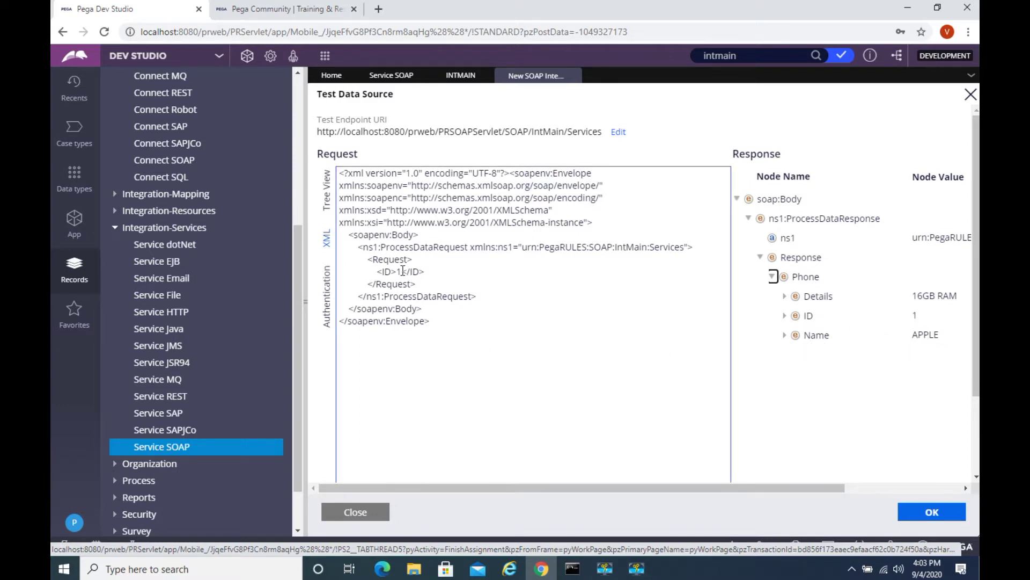
Retest ProcessData with ID 2 in the request XML, inspect the Phone node in the response and accept the test dialog
{"action": "left_click", "coordinate": [402, 271]}
{"action": "key", "text": "BackSpace"}
{"action": "type", "text": "2"}
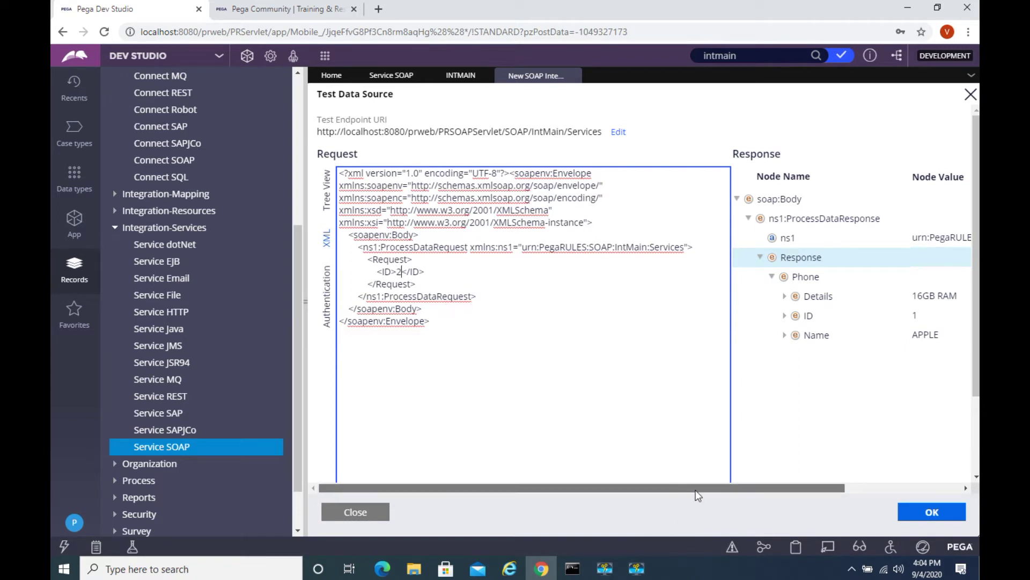
{"action": "left_click_drag", "start_coordinate": [680, 488], "coordinate": [836, 485]}
{"action": "left_click", "coordinate": [919, 123]}
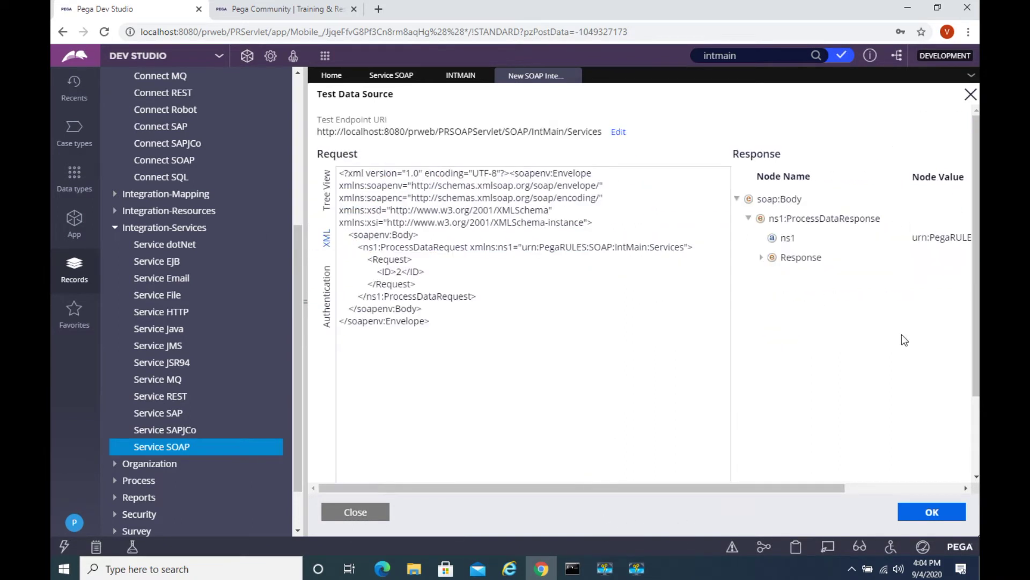
{"action": "left_click", "coordinate": [761, 257]}
{"action": "left_click", "coordinate": [773, 276]}
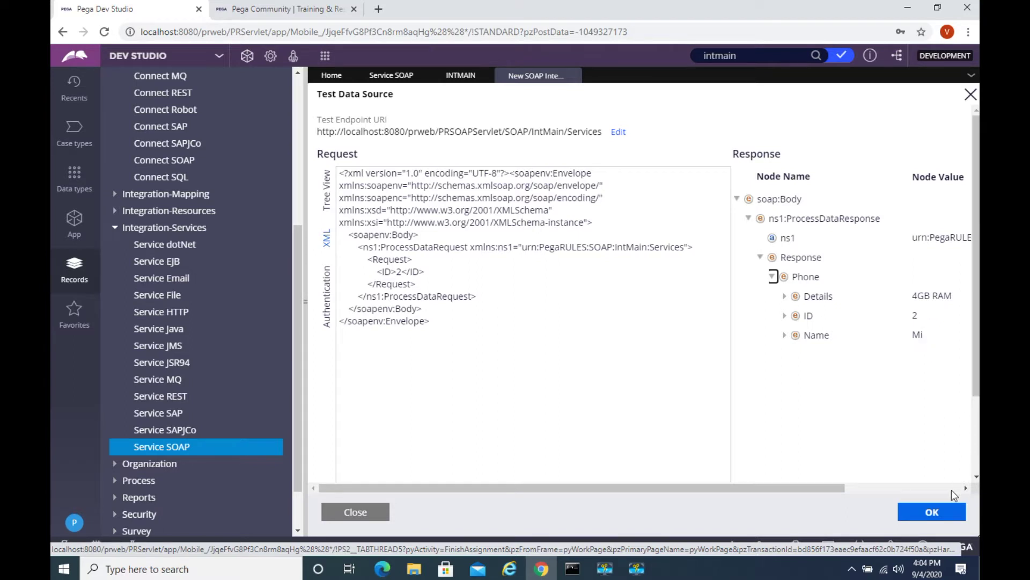
{"action": "scroll", "coordinate": [953, 531], "scroll_direction": "down", "scroll_amount": 2}
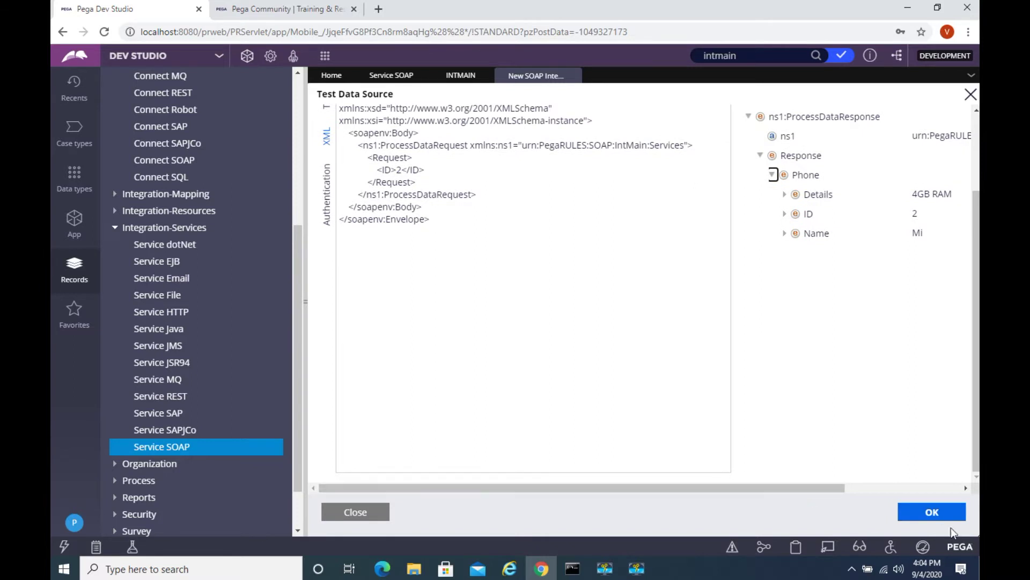
{"action": "left_click", "coordinate": [932, 511]}
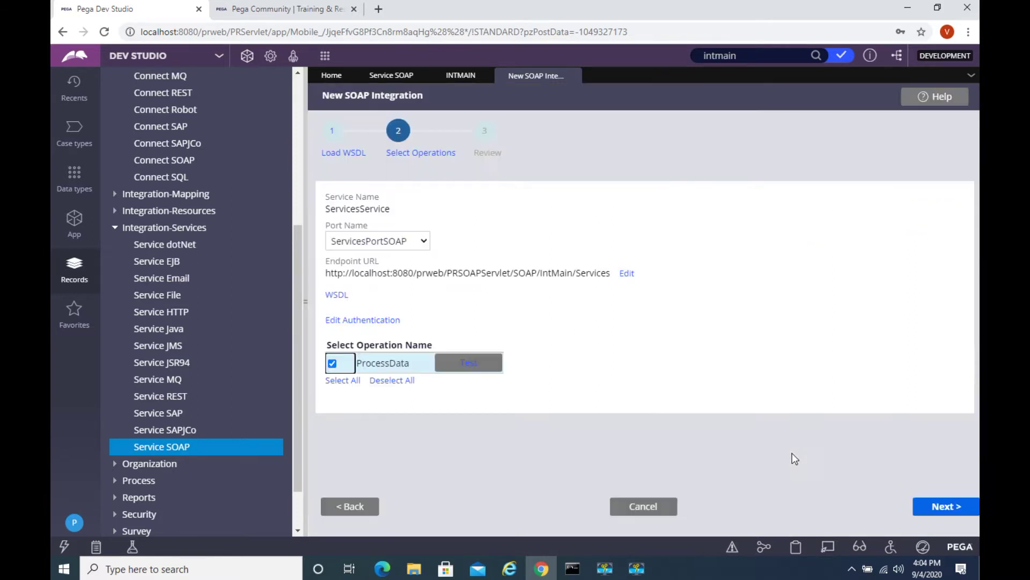
Name the integration "phone soap", add it to the existing ruleset Mobile:01-01-01, generate its records and close the summary
{"action": "left_click", "coordinate": [947, 508]}
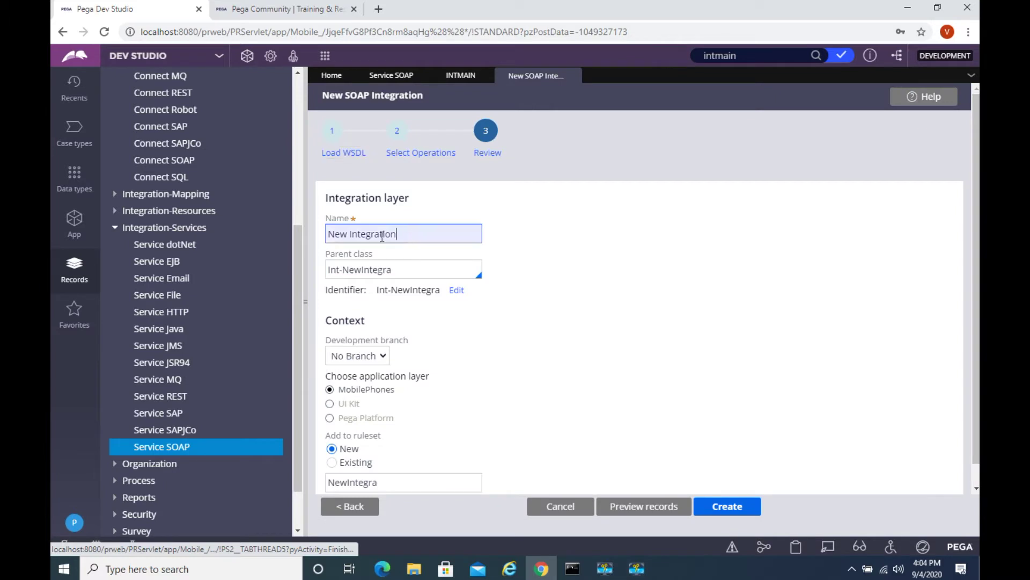
{"action": "triple_click", "coordinate": [382, 237]}
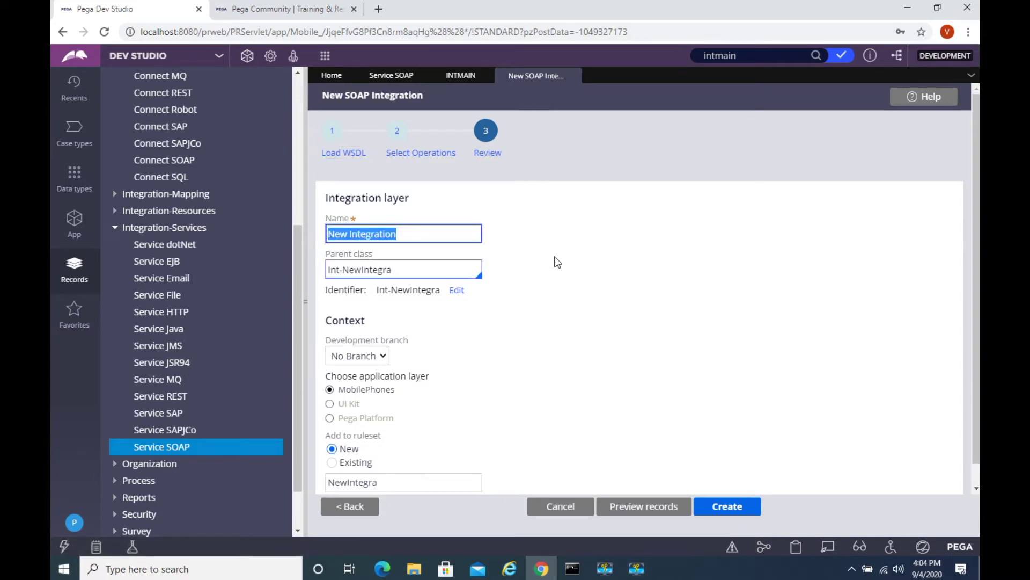
{"action": "type", "text": "phone soap"}
{"action": "scroll", "coordinate": [557, 262], "scroll_direction": "down", "scroll_amount": 1}
{"action": "left_click", "coordinate": [332, 441]}
{"action": "left_click", "coordinate": [430, 473]}
{"action": "left_click", "coordinate": [424, 501]}
{"action": "left_click", "coordinate": [727, 506]}
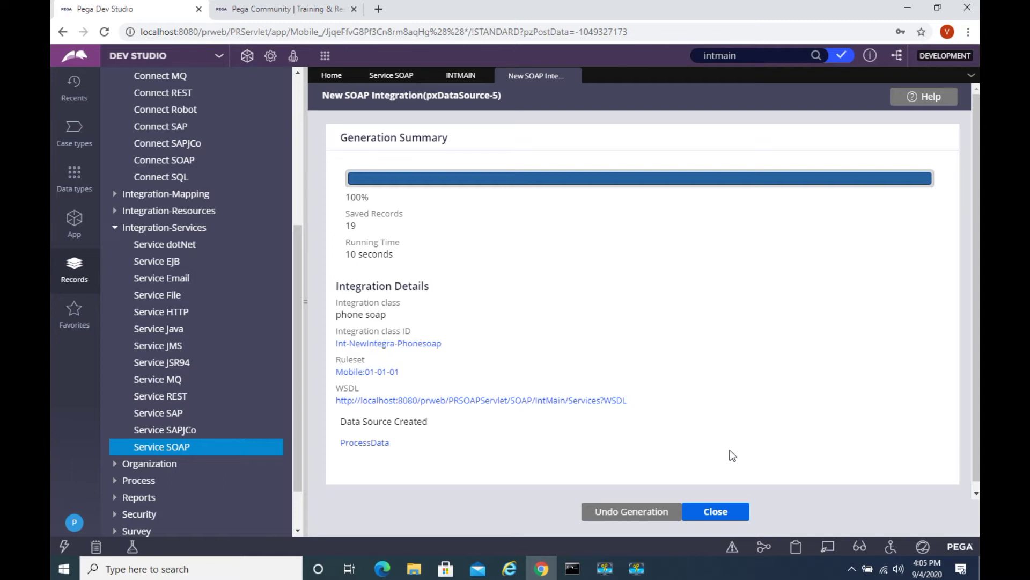
{"action": "left_click", "coordinate": [720, 513]}
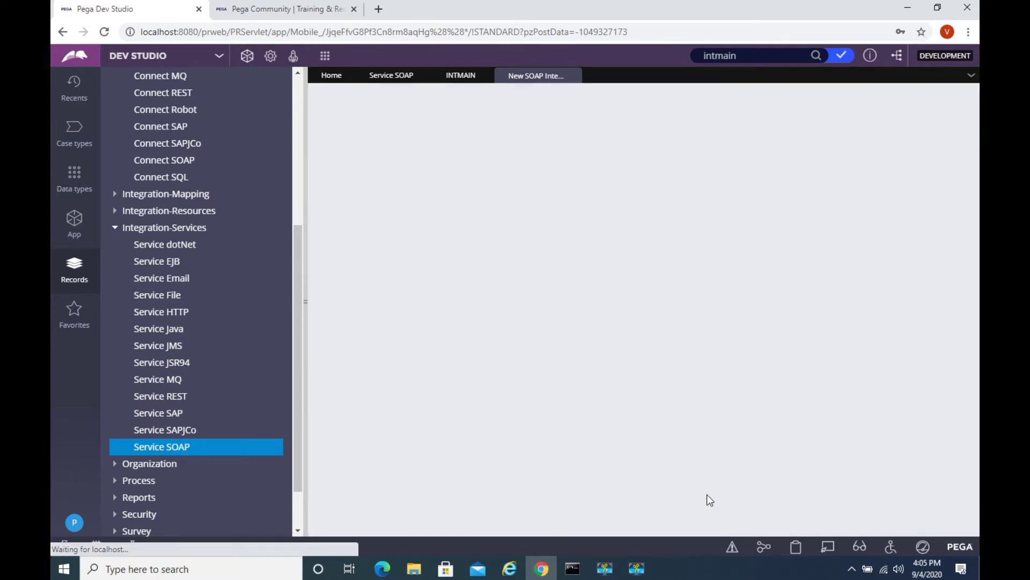
Create and open a data page labelled "phone soap" that applies to Phon-Mobile-Data-Phone in ruleset Mobile 01-01-01
{"action": "left_click", "coordinate": [324, 57]}
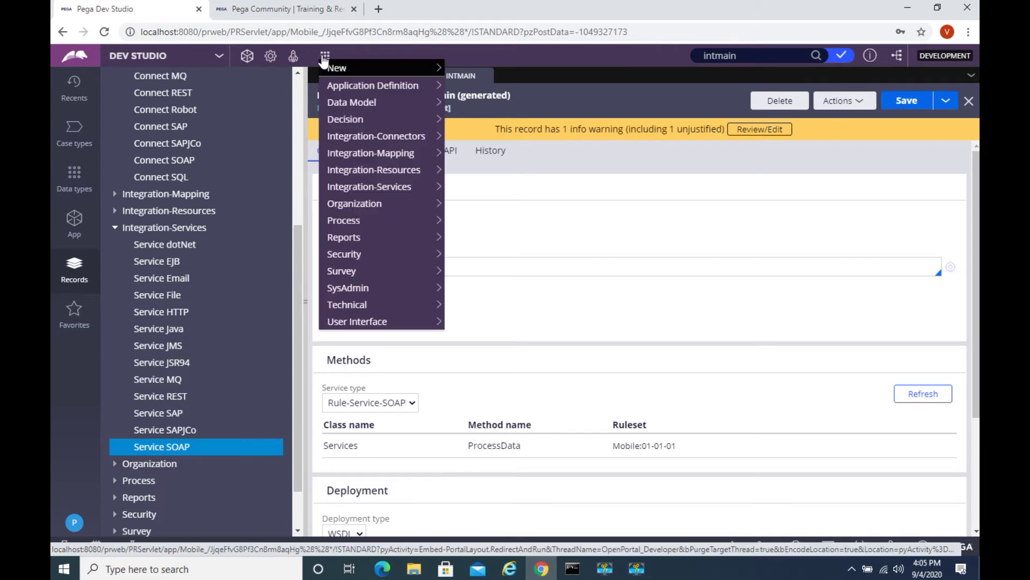
{"action": "mouse_move", "coordinate": [349, 107]}
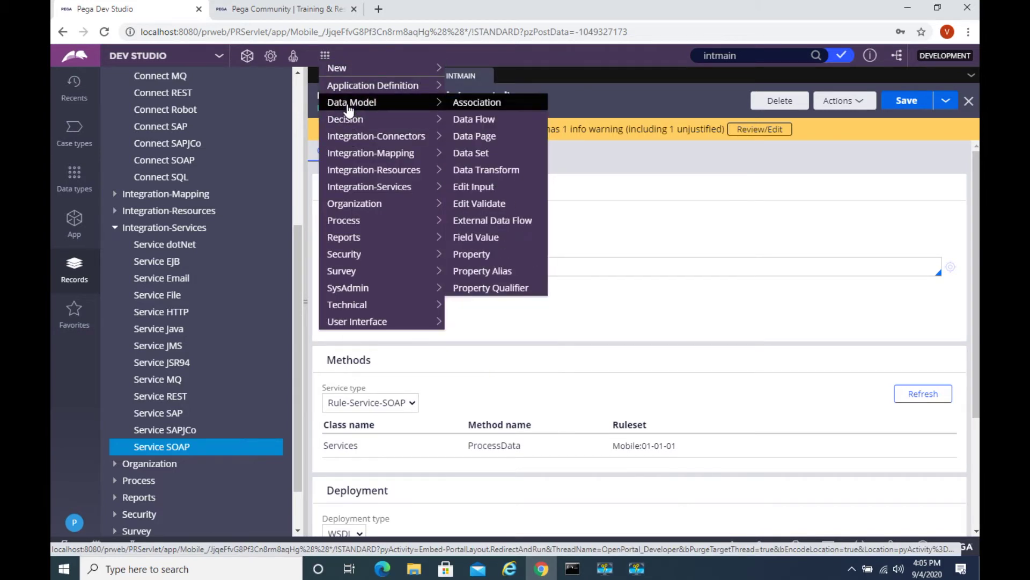
{"action": "left_click", "coordinate": [485, 138]}
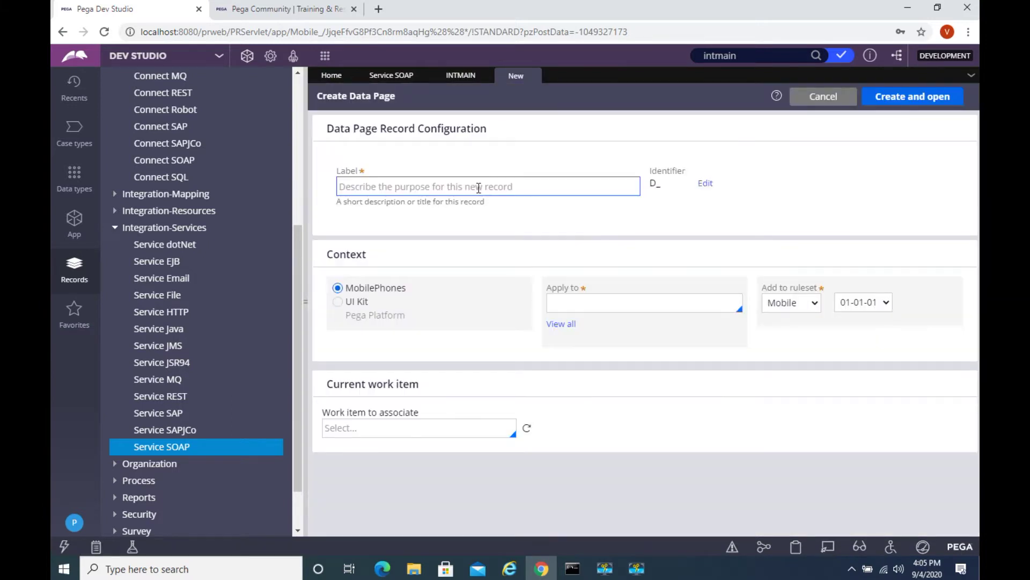
{"action": "type", "text": "phone soap"}
{"action": "left_click", "coordinate": [601, 302]}
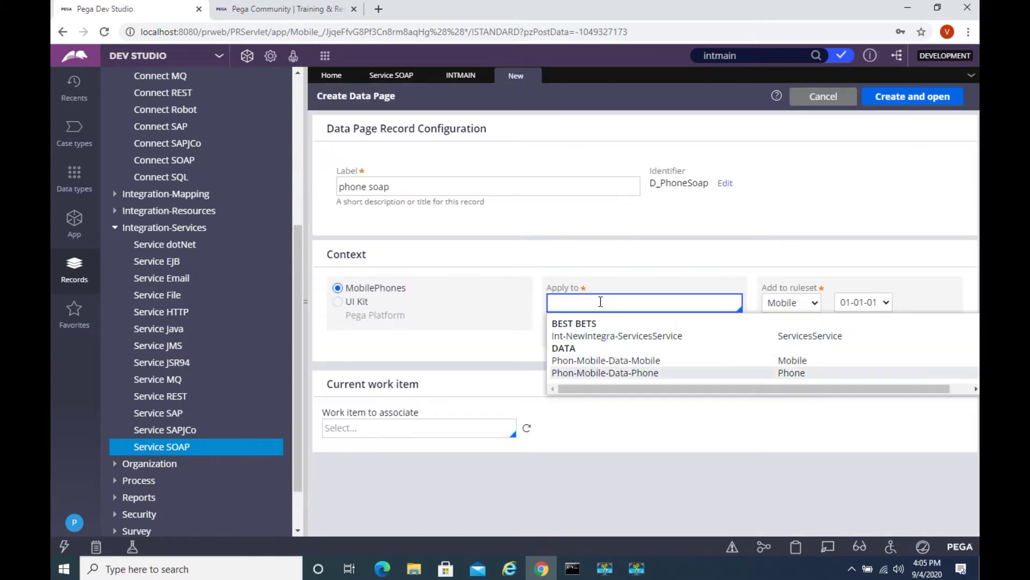
{"action": "key", "text": "Return"}
{"action": "left_click", "coordinate": [899, 104]}
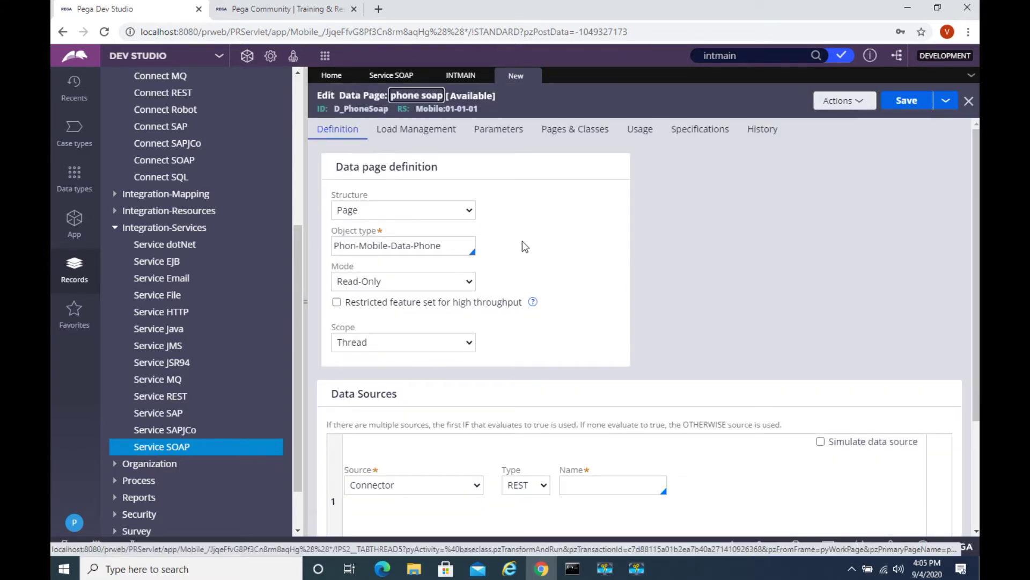
Set the data page's connector source to type SOAP with the ProcessData connector of Int-NewIntegra-Phonesoap-ServicesService
{"action": "scroll", "coordinate": [525, 246], "scroll_direction": "down", "scroll_amount": 1}
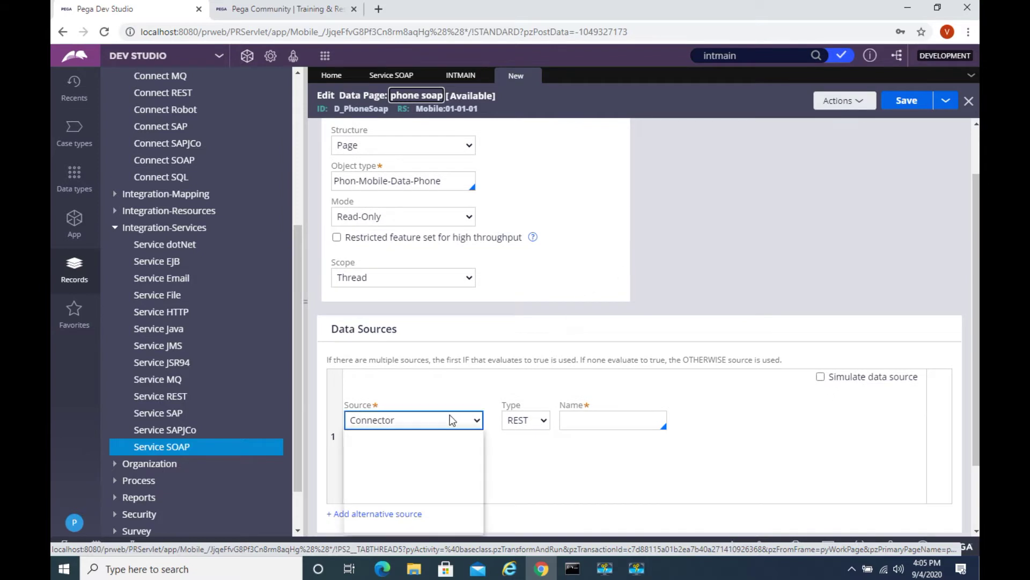
{"action": "left_click", "coordinate": [453, 420]}
{"action": "left_click", "coordinate": [563, 460]}
{"action": "left_click", "coordinate": [526, 421]}
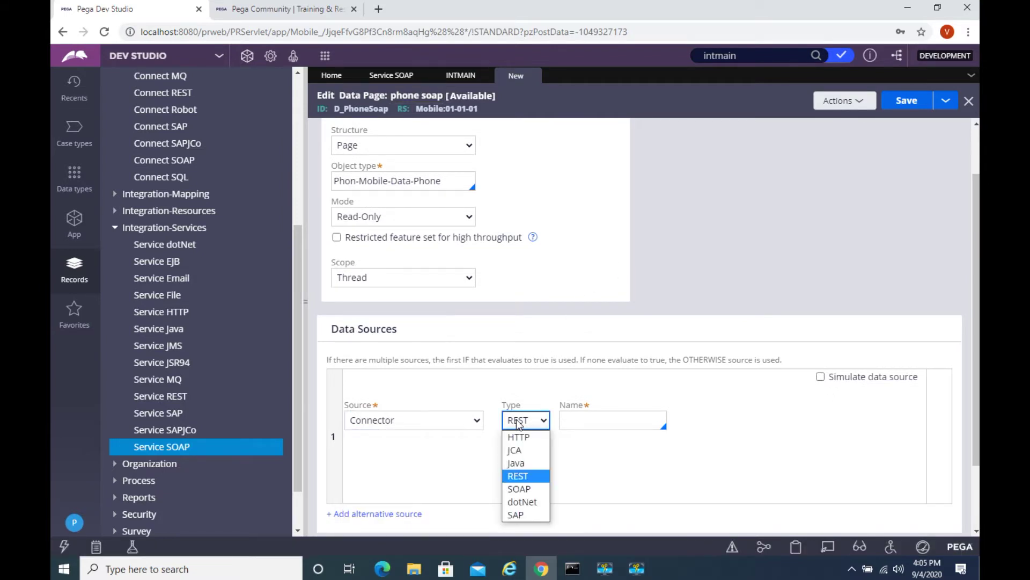
{"action": "left_click", "coordinate": [516, 474]}
{"action": "left_click", "coordinate": [574, 422]}
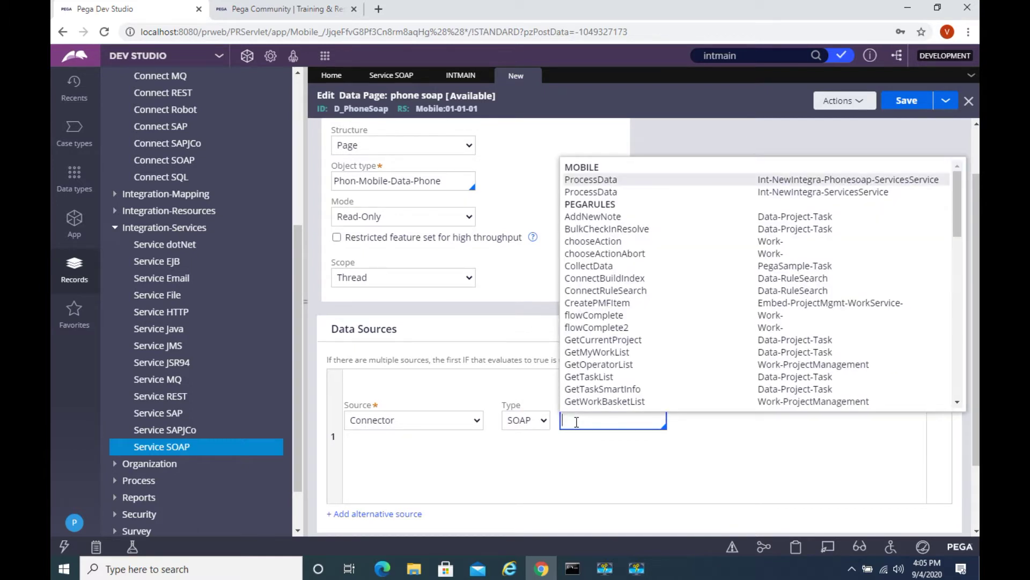
{"action": "key", "text": "Return"}
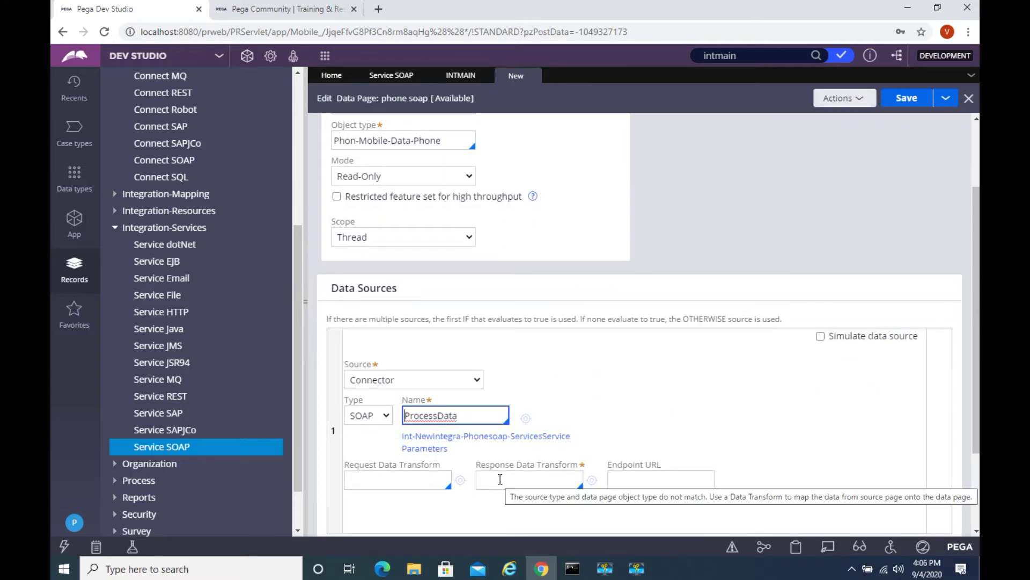
Enter "res phone" as the response data transform, then create and open it for Phon-Mobile-Data-Phone in ruleset Mobile 01-01-01
{"action": "left_click", "coordinate": [524, 483]}
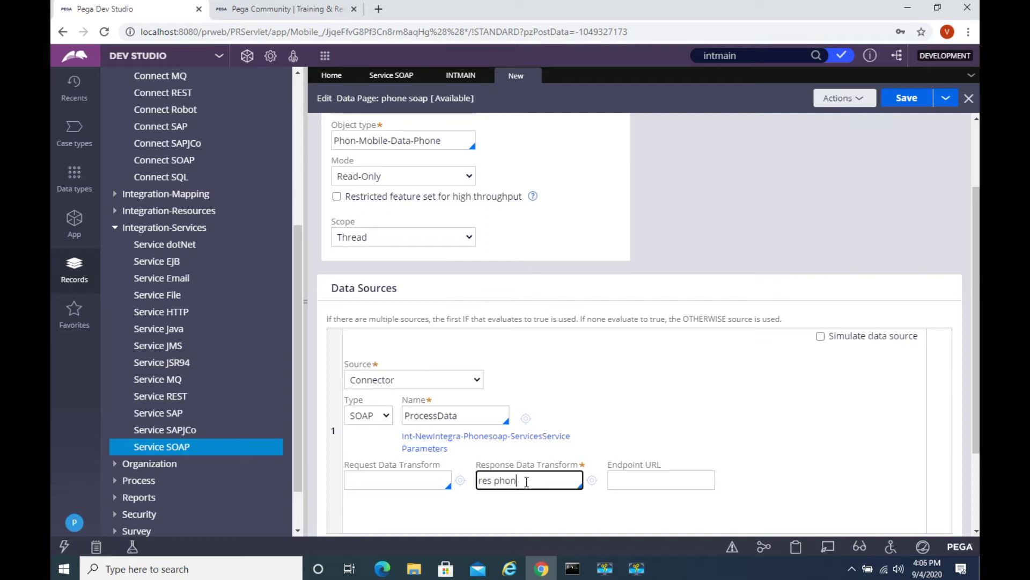
{"action": "left_click", "coordinate": [592, 481]}
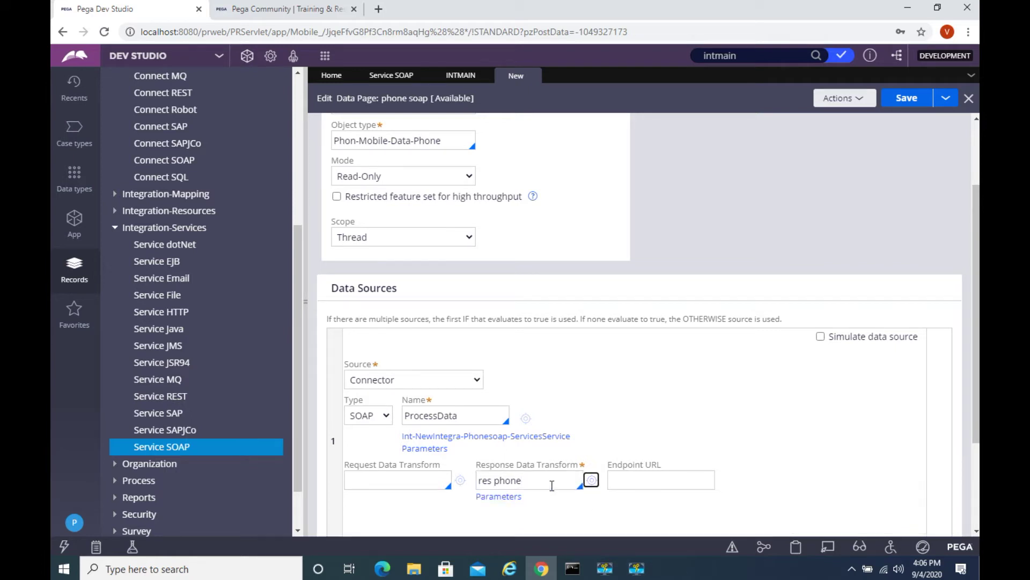
{"action": "left_click", "coordinate": [591, 480]}
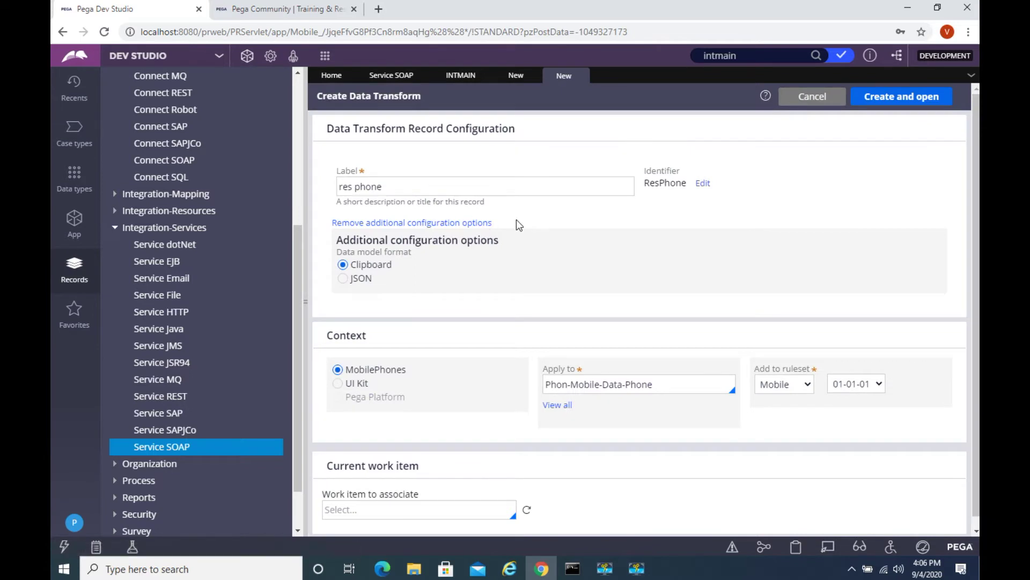
{"action": "left_click", "coordinate": [898, 96]}
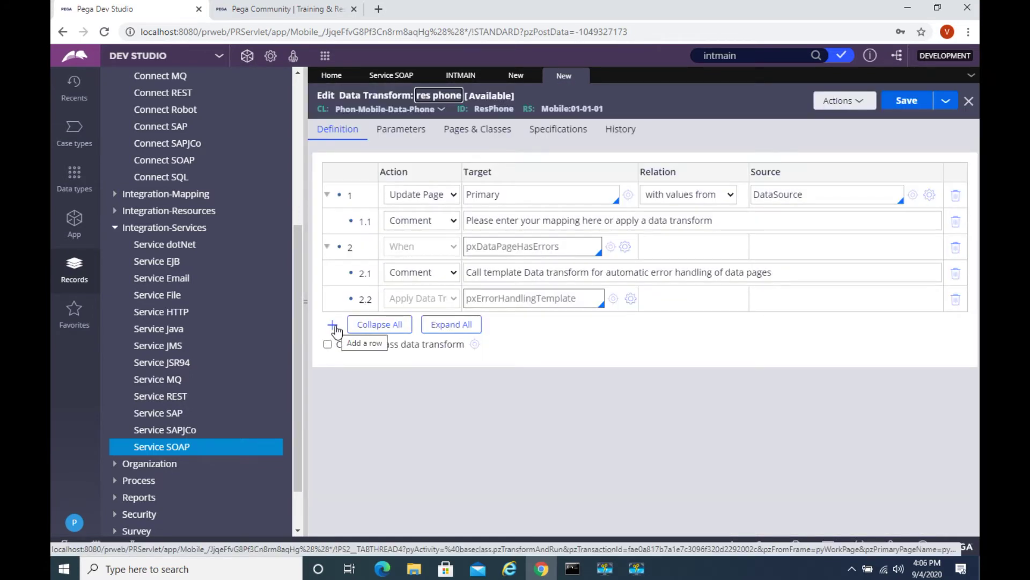
Add a Set row at the end of the data transform with Primary.Details as its target
{"action": "left_click", "coordinate": [333, 326]}
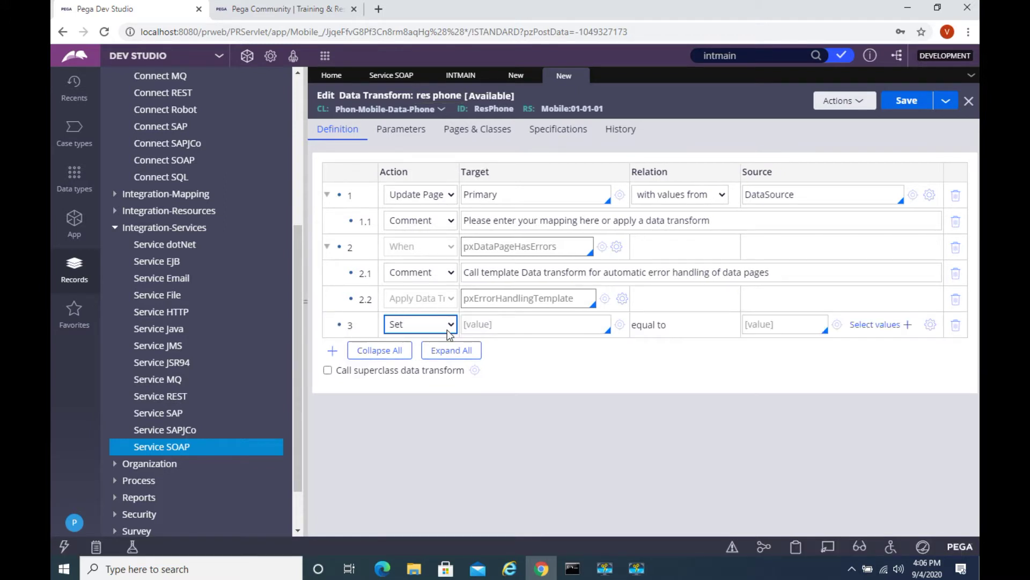
{"action": "left_click", "coordinate": [507, 324]}
{"action": "key", "text": "Down"}
{"action": "key", "text": "Return"}
{"action": "key", "text": "Down"}
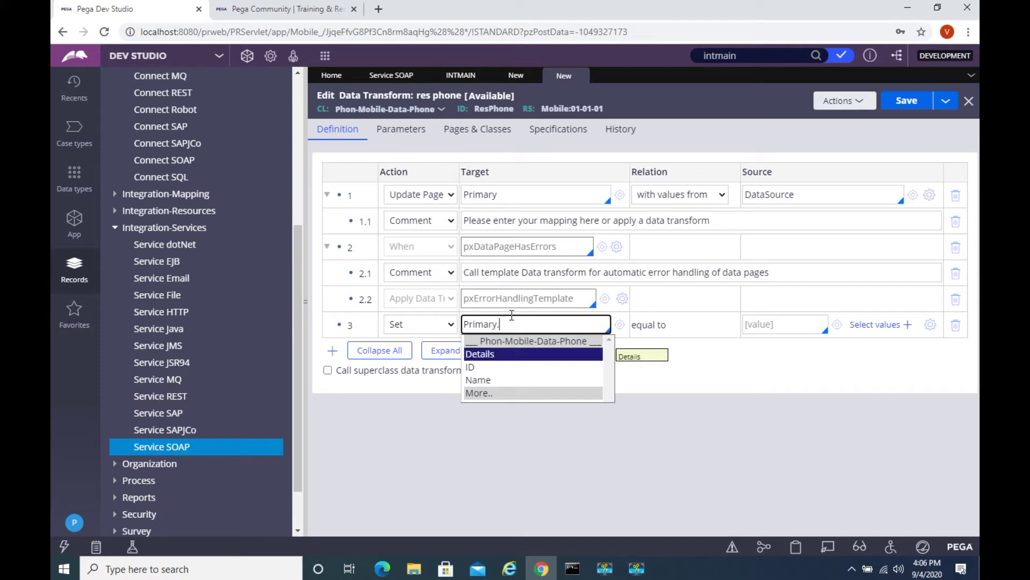
{"action": "key", "text": "Return"}
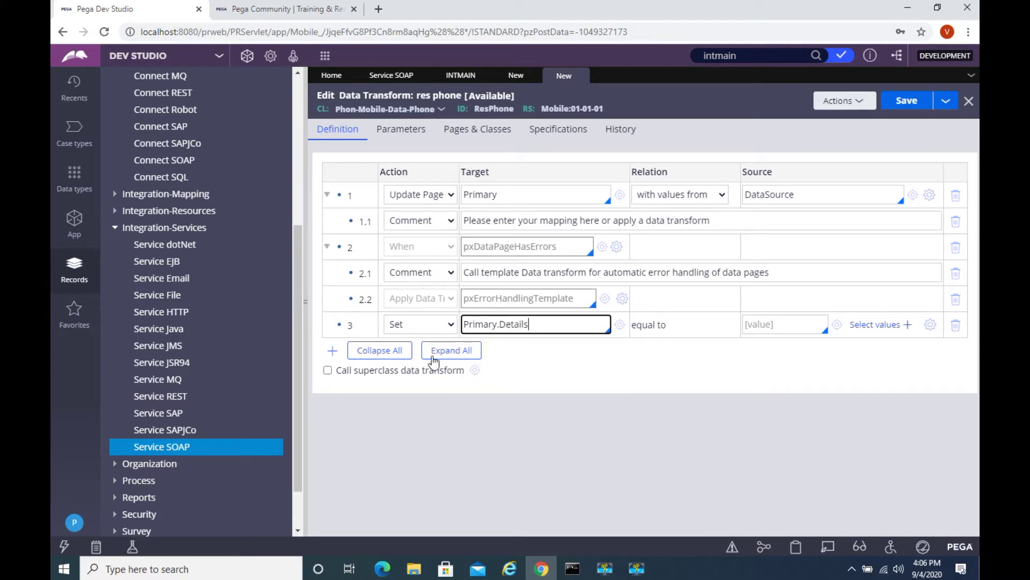
Add two more Set rows and make Primary.ID the target of row 4
{"action": "left_click", "coordinate": [334, 352]}
{"action": "left_click", "coordinate": [333, 377]}
{"action": "left_click", "coordinate": [530, 343]}
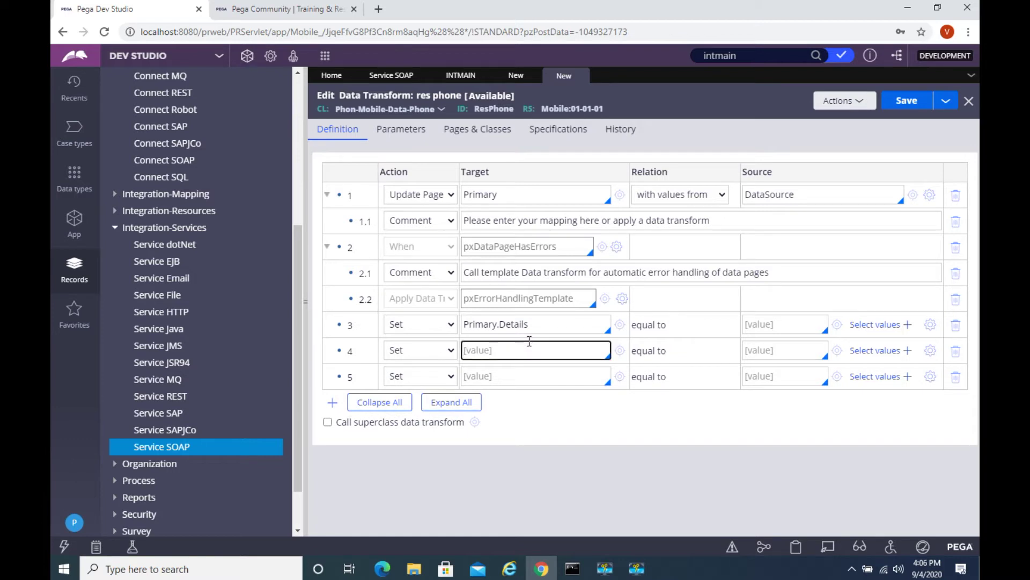
{"action": "key", "text": "Return"}
{"action": "type", "text": "."}
{"action": "key", "text": "Down"}
{"action": "key", "text": "Down"}
{"action": "key", "text": "Return"}
Make Primary.Name the target of Set row 5
{"action": "left_click", "coordinate": [526, 369]}
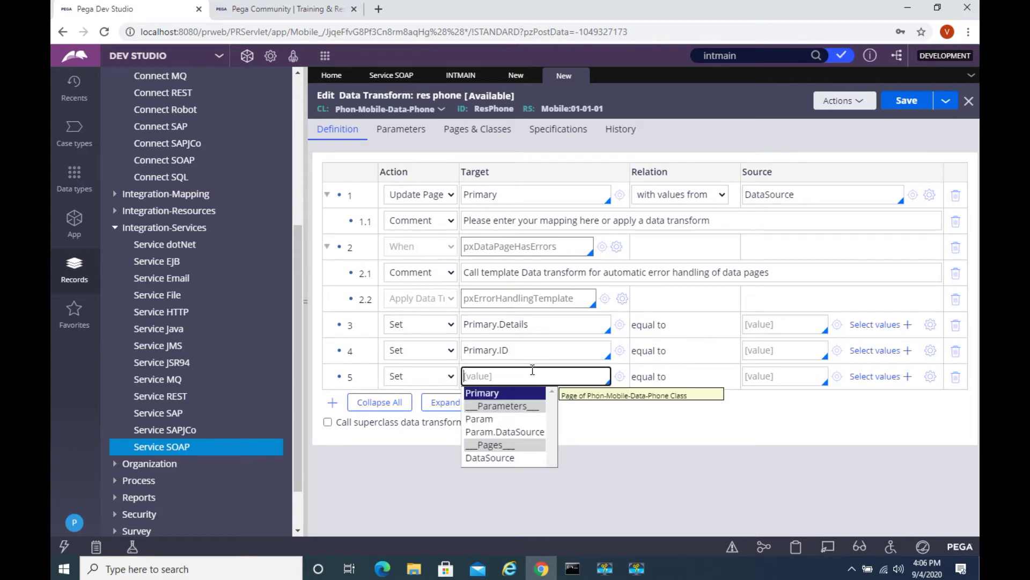
{"action": "key", "text": "Return"}
{"action": "type", "text": ".."}
{"action": "key", "text": "Down"}
{"action": "key", "text": "Down"}
{"action": "key", "text": "Down"}
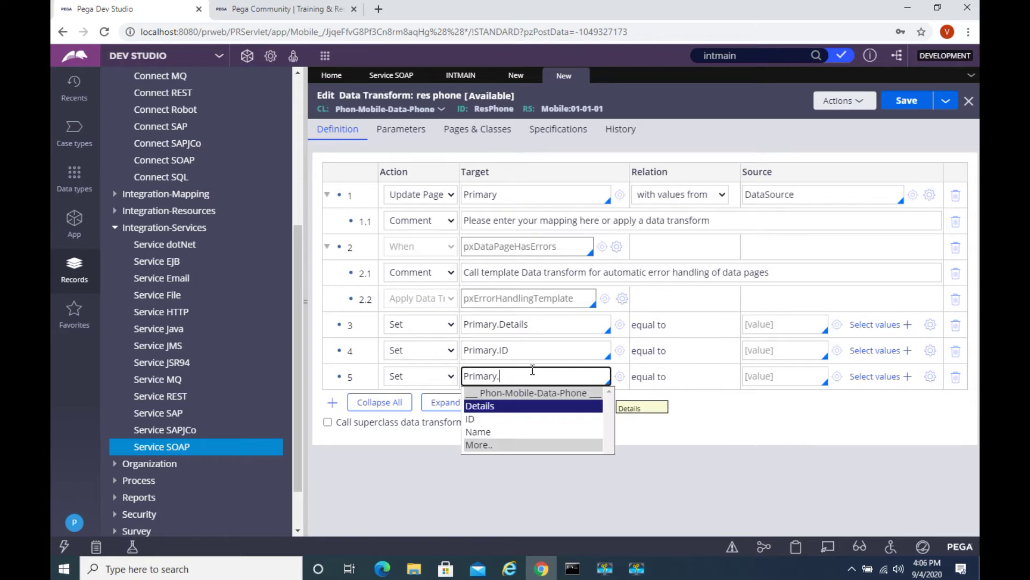
{"action": "key", "text": "Return"}
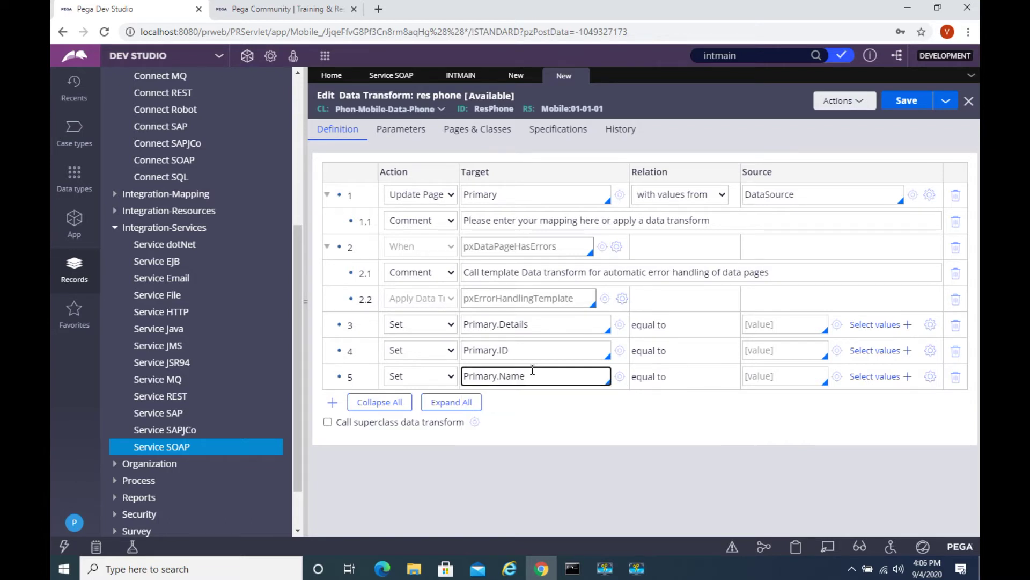
Set the source of Primary.Details to DataSource.ProcessDataResponse.Response.Phone.Details
{"action": "left_click", "coordinate": [770, 322]}
{"action": "key", "text": "Down"}
{"action": "key", "text": "Down"}
{"action": "key", "text": "Down"}
{"action": "key", "text": "Down"}
{"action": "key", "text": "Down"}
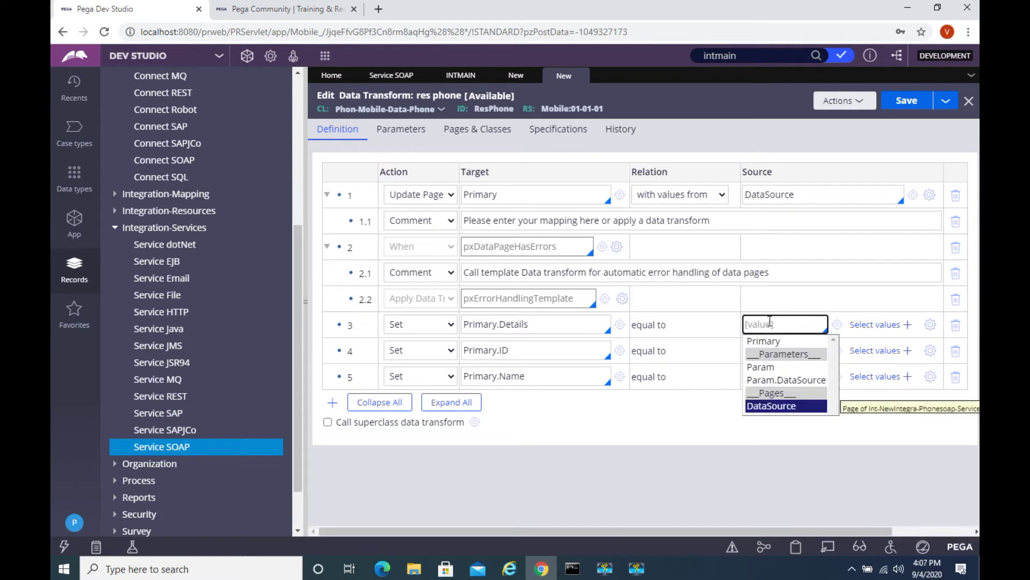
{"action": "key", "text": "Return"}
{"action": "type", "text": "."}
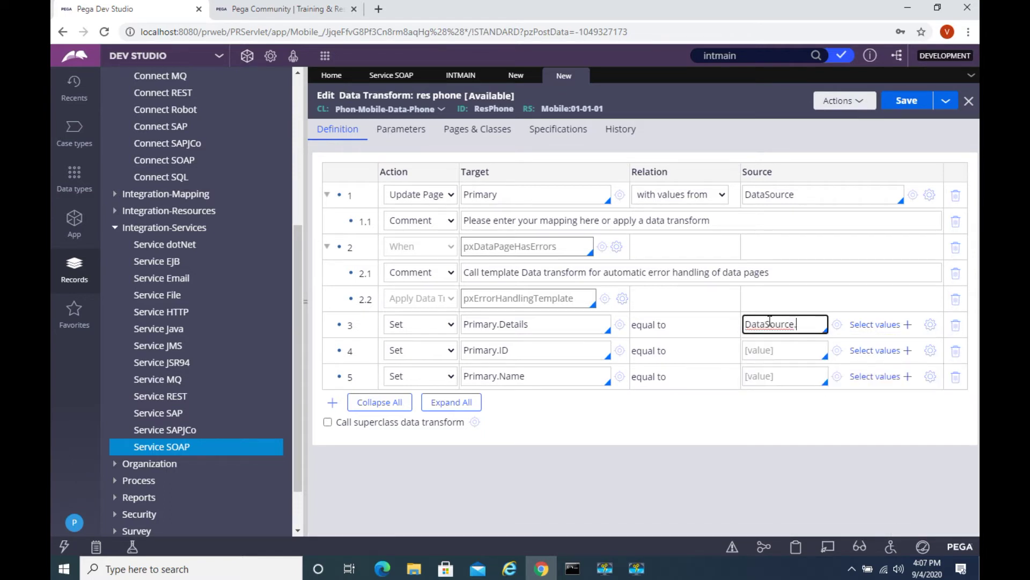
{"action": "key", "text": "Down"}
{"action": "key", "text": "Down"}
{"action": "type", "text": "Proces"}
{"action": "key", "text": "Return"}
{"action": "type", "text": ".Response."}
{"action": "key", "text": "Return"}
{"action": "type", "text": ".Phone."}
{"action": "key", "text": "Return"}
{"action": "type", "text": "."}
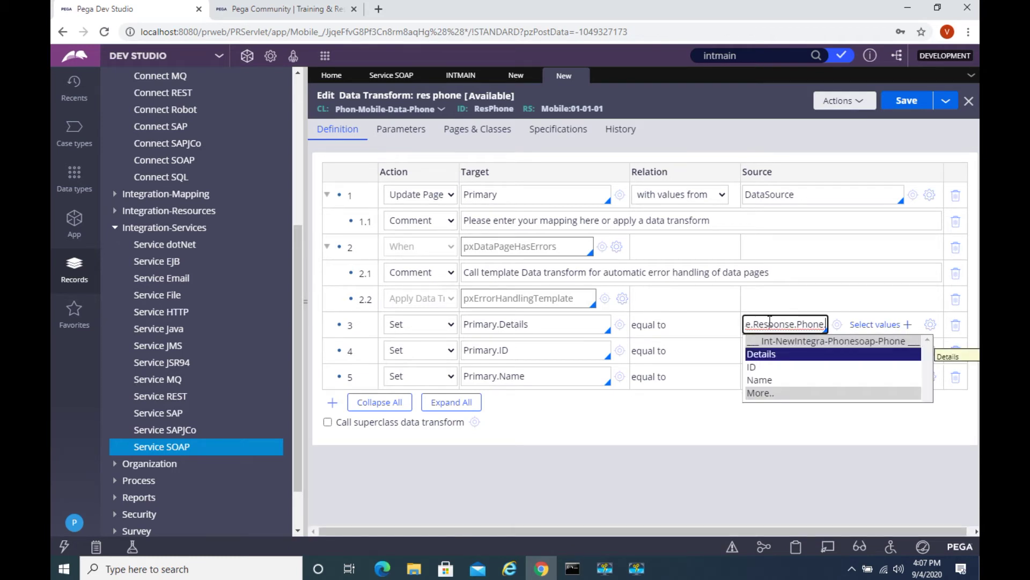
{"action": "key", "text": "Escape"}
Set the source of Primary.ID to DataSource.ProcessDataResponse.Response.Phone.ID
{"action": "left_click", "coordinate": [775, 350]}
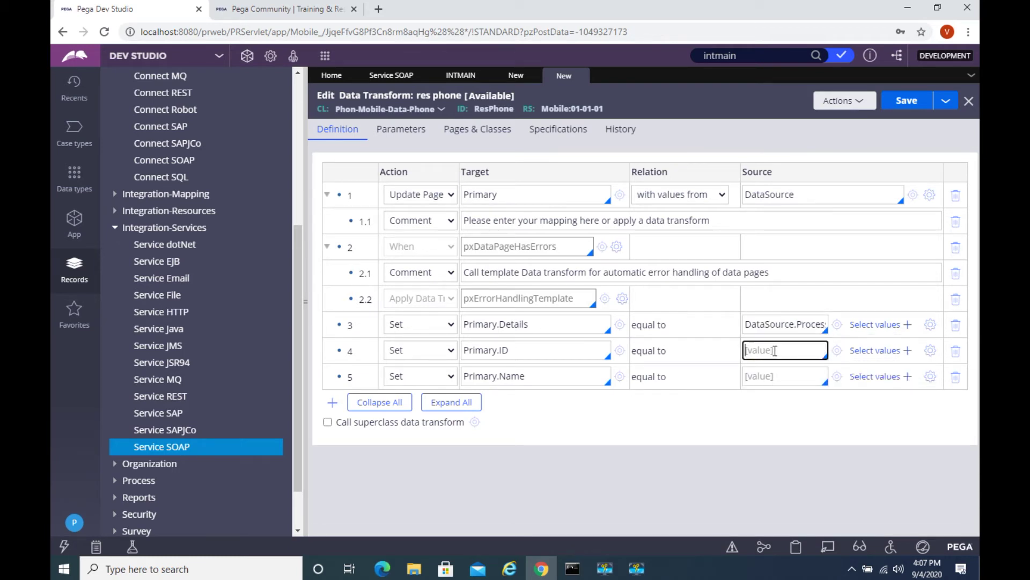
{"action": "key", "text": "Down"}
{"action": "key", "text": "Down"}
{"action": "key", "text": "Down"}
{"action": "key", "text": "Down"}
{"action": "key", "text": "Down"}
{"action": "key", "text": "Return"}
{"action": "type", "text": "."}
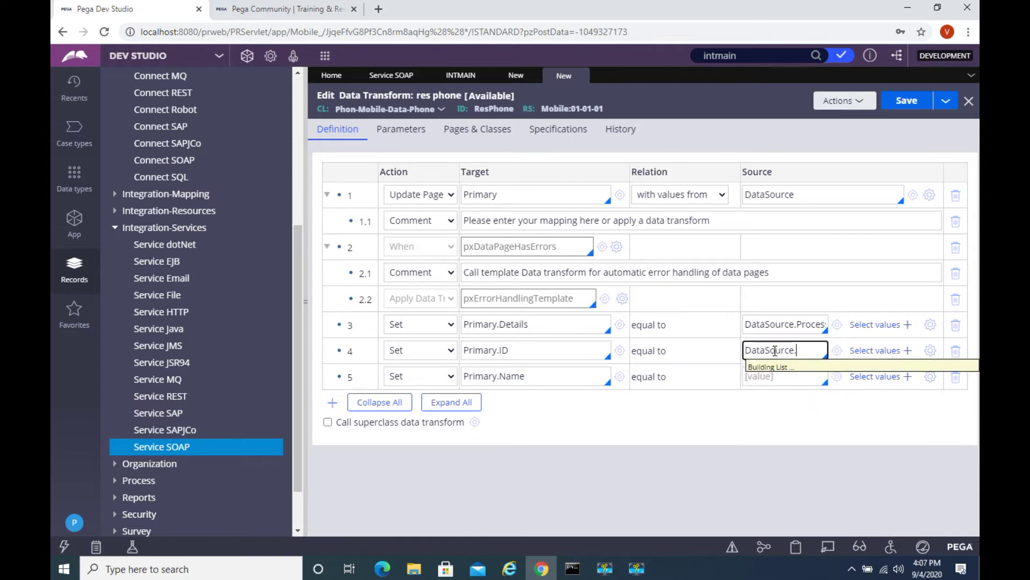
{"action": "key", "text": "Down"}
{"action": "key", "text": "Down"}
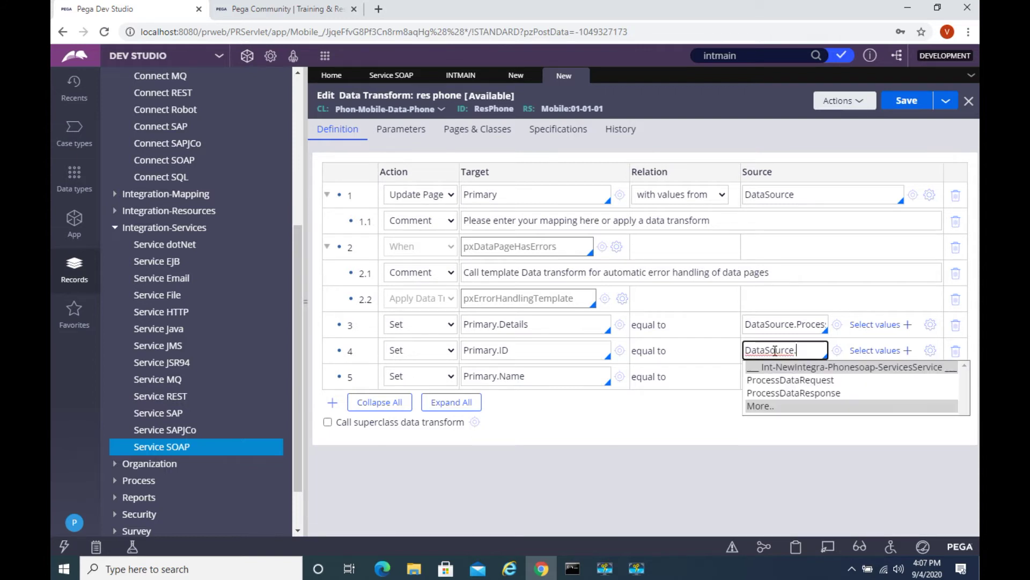
{"action": "key", "text": "Return"}
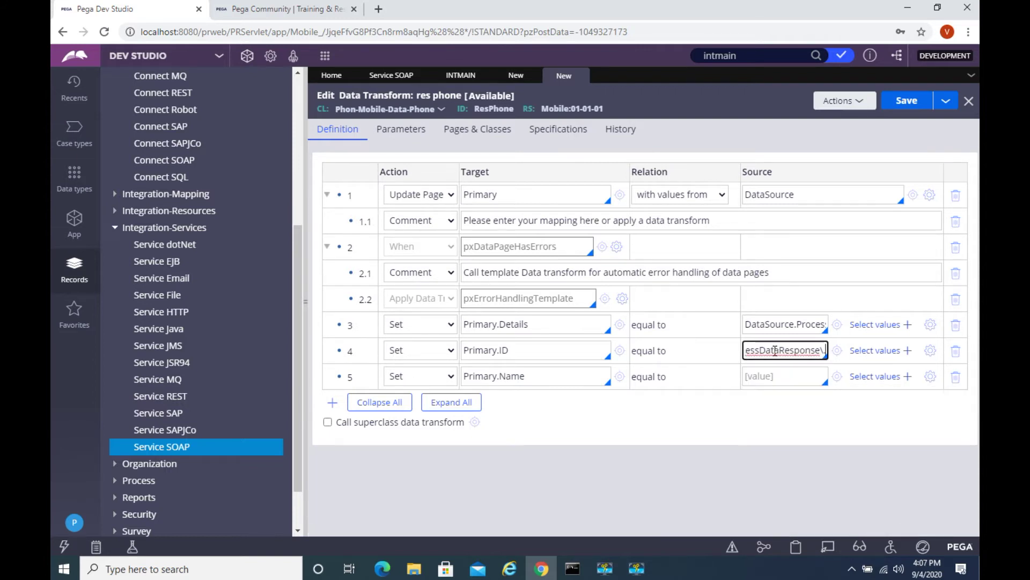
{"action": "type", "text": "."}
{"action": "key", "text": "Up"}
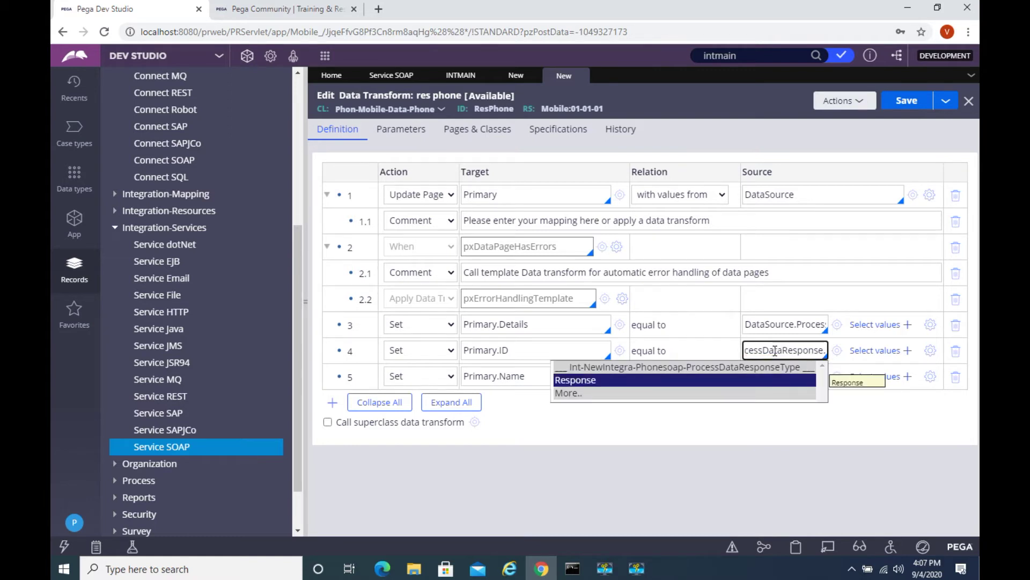
{"action": "key", "text": "Return"}
{"action": "type", "text": "."}
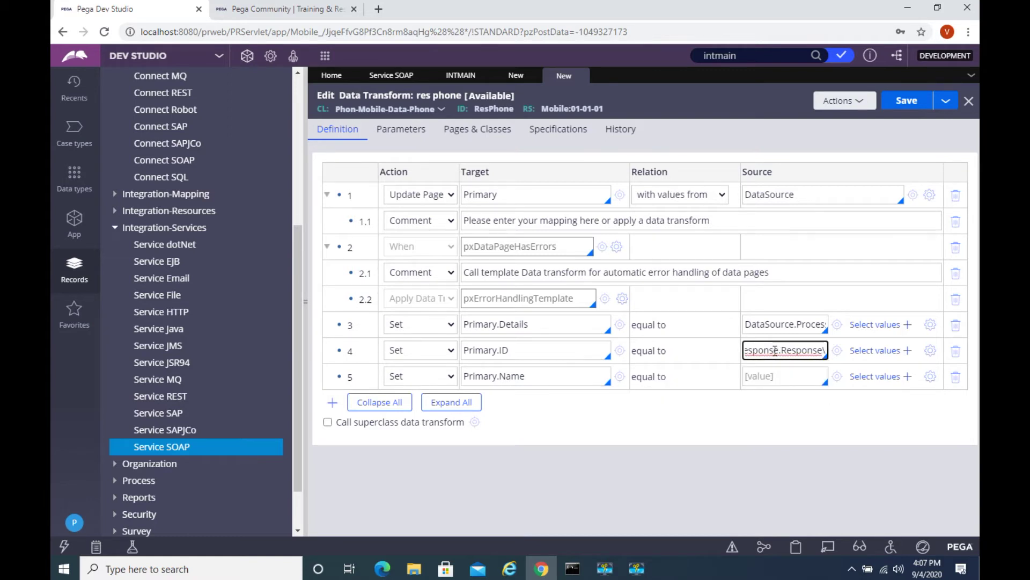
{"action": "key", "text": "Return"}
{"action": "type", "text": "."}
{"action": "key", "text": "Down"}
{"action": "key", "text": "Down"}
{"action": "key", "text": "Escape"}
Set the source of Primary.Name to DataSource.ProcessDataResponse.Response.Phone.Name and try to save the data transform
{"action": "left_click", "coordinate": [776, 372]}
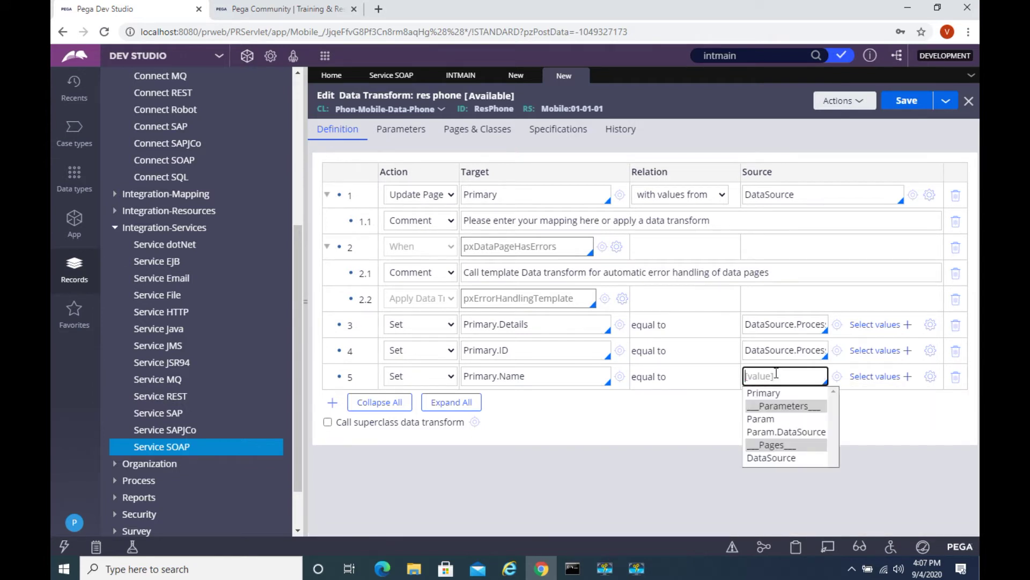
{"action": "key", "text": "Down"}
{"action": "key", "text": "Down"}
{"action": "key", "text": "Return"}
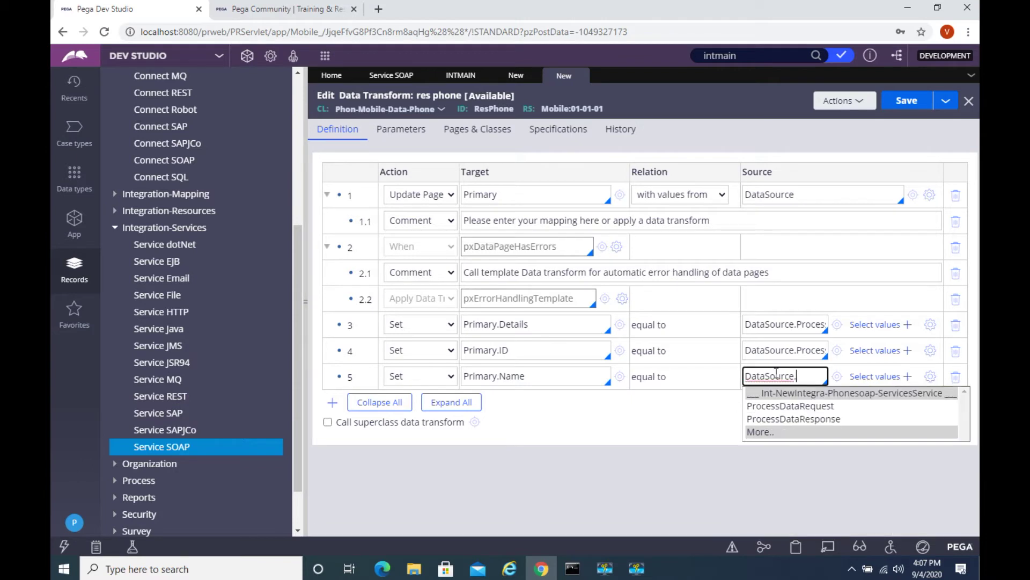
{"action": "key", "text": "Down"}
{"action": "key", "text": "Down"}
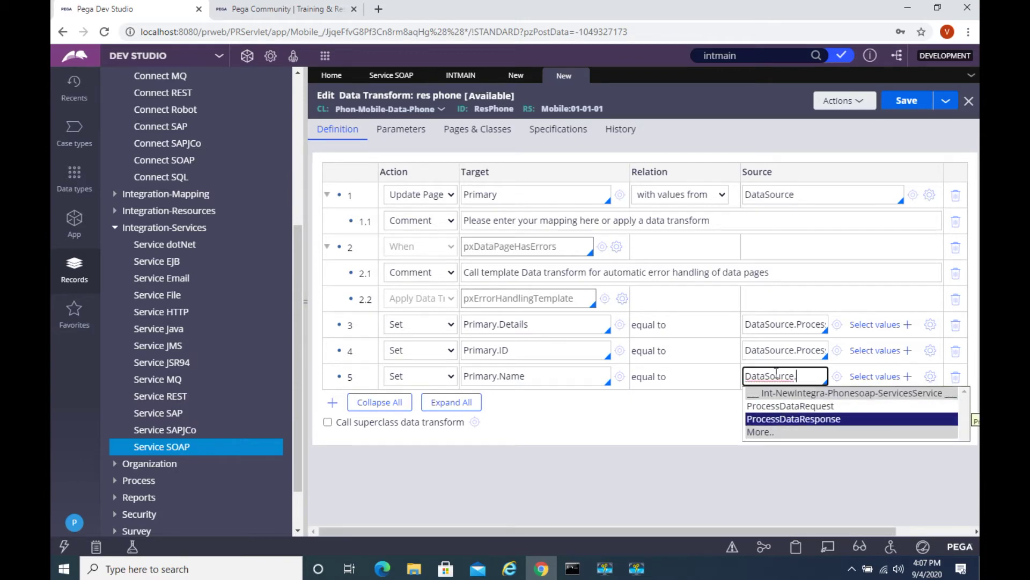
{"action": "key", "text": "Return"}
{"action": "key", "text": "Return"}
{"action": "key", "text": "Return"}
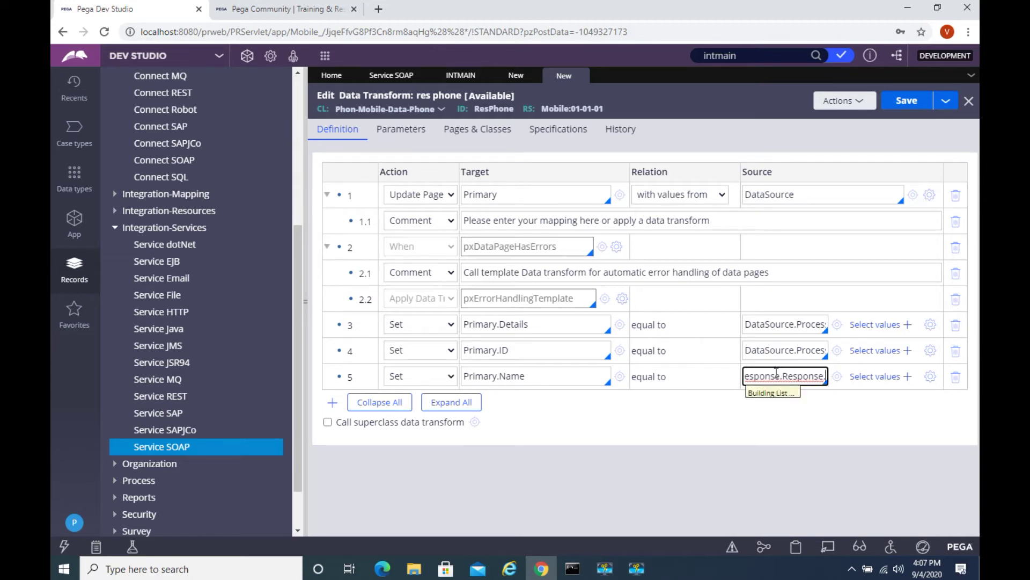
{"action": "key", "text": "Return"}
{"action": "key", "text": "Down"}
{"action": "key", "text": "Down"}
{"action": "key", "text": "Down"}
{"action": "key", "text": "Escape"}
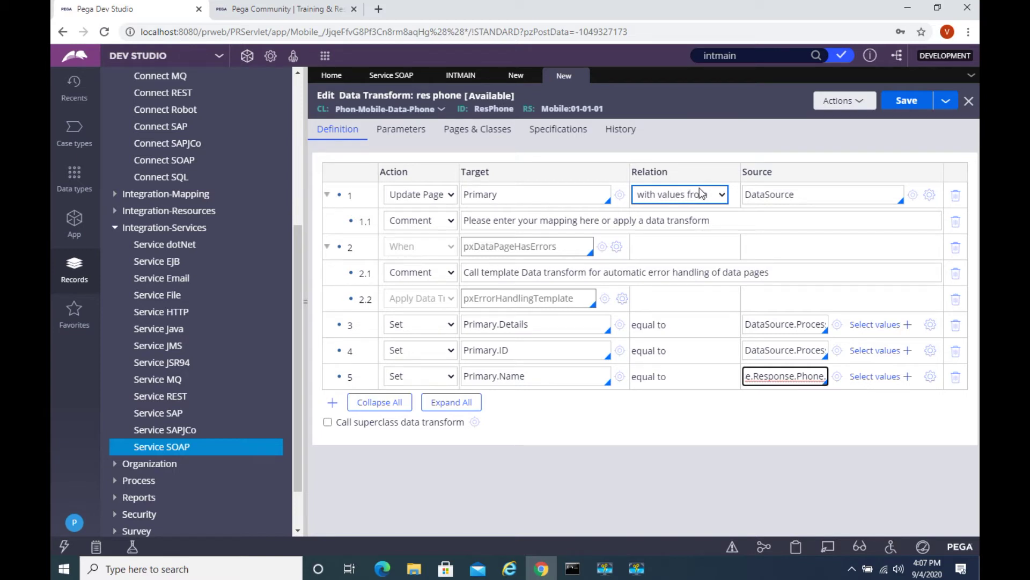
{"action": "left_click", "coordinate": [888, 107]}
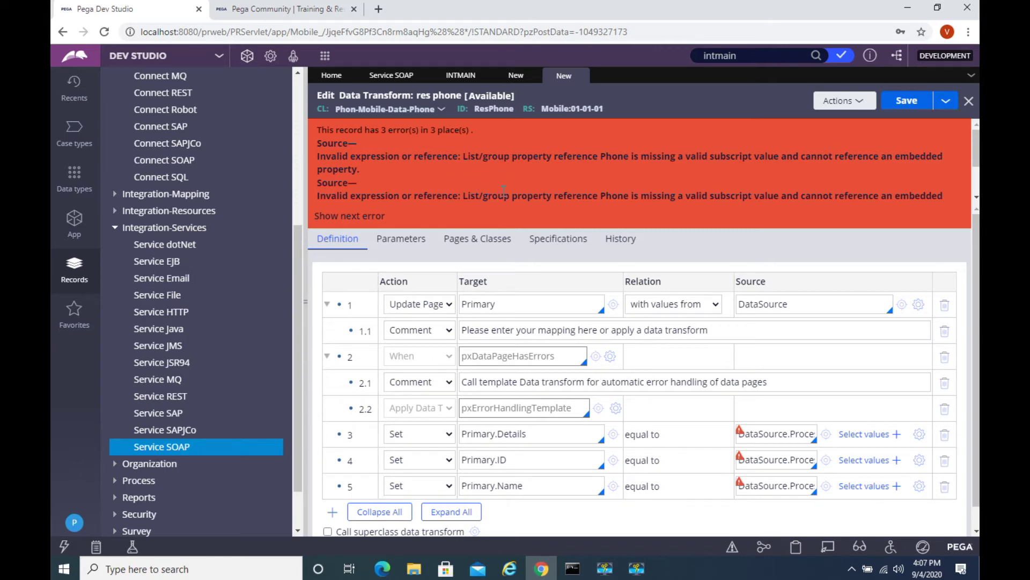
Add the subscript (1) to the Phone reference in the source of Primary.Details
{"action": "scroll", "coordinate": [501, 176], "scroll_direction": "down", "scroll_amount": 1}
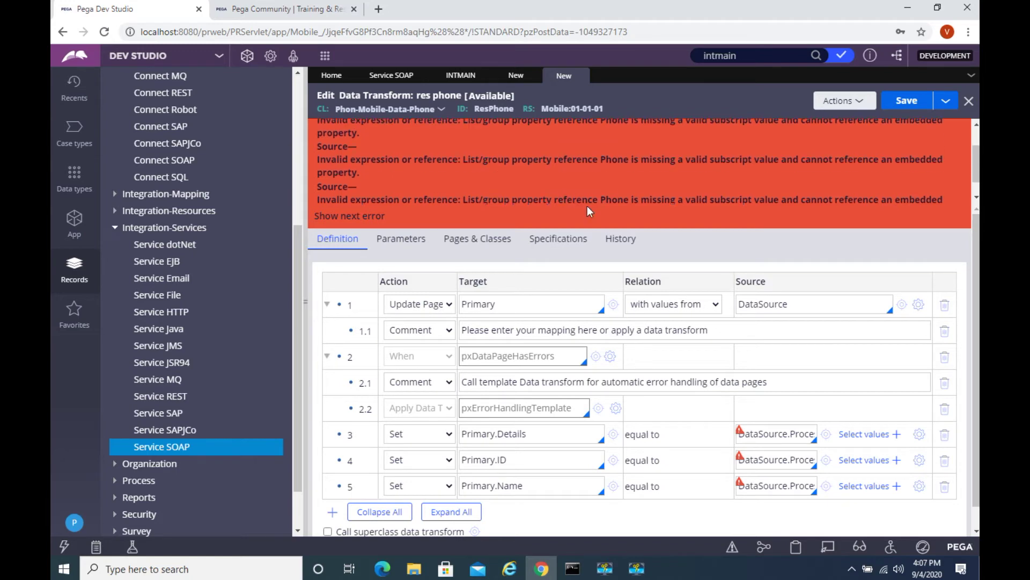
{"action": "left_click", "coordinate": [782, 432]}
{"action": "key", "text": "Right"}
{"action": "key", "text": "Right"}
{"action": "key", "text": "Right"}
{"action": "key", "text": "Right"}
{"action": "key", "text": "Right"}
{"action": "key", "text": "Right"}
{"action": "key", "text": "Right"}
{"action": "key", "text": "Right"}
{"action": "key", "text": "Right"}
{"action": "key", "text": "Right"}
{"action": "key", "text": "Right"}
{"action": "key", "text": "Right"}
{"action": "key", "text": "Right"}
{"action": "key", "text": "Right"}
{"action": "key", "text": "Right"}
{"action": "key", "text": "Right"}
{"action": "key", "text": "Right"}
{"action": "key", "text": "Right"}
{"action": "key", "text": "Right"}
{"action": "key", "text": "Right"}
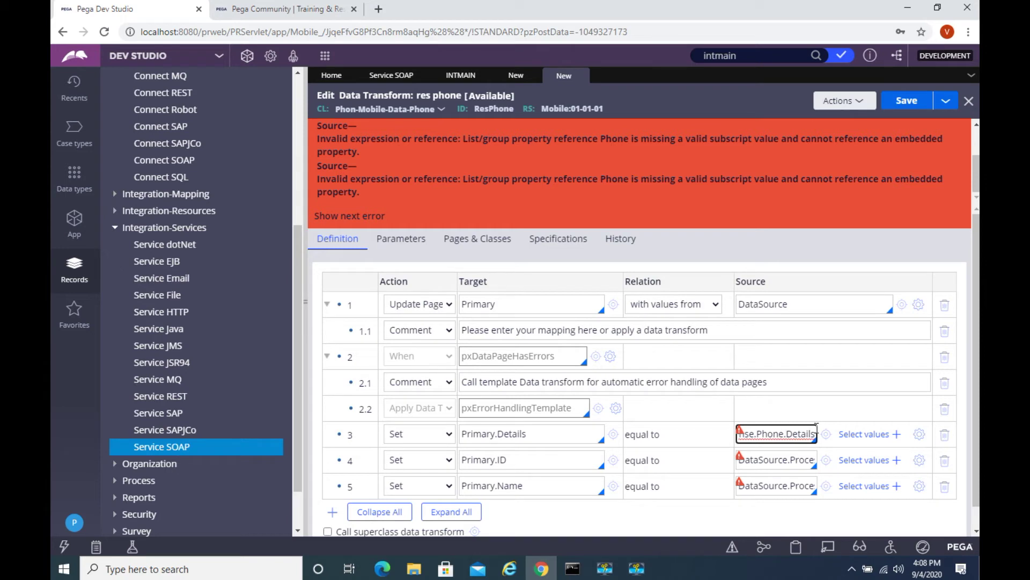
{"action": "type", "text": "()"}
{"action": "type", "text": "1"}
Add the subscript (1) to the Phone reference in the source of Primary.ID
{"action": "left_click", "coordinate": [774, 460]}
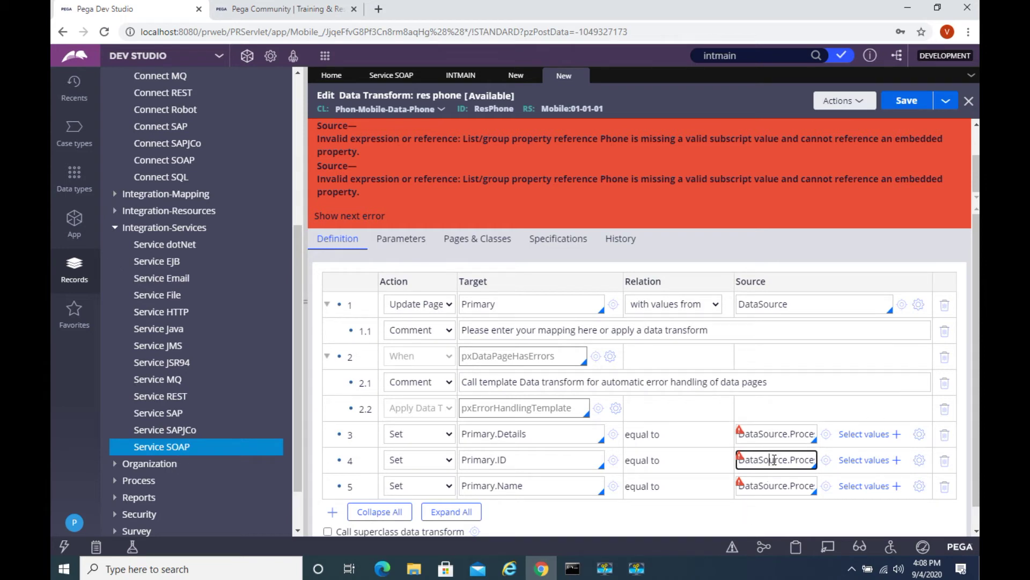
{"action": "key", "text": "Right"}
{"action": "key", "text": "Right"}
{"action": "key", "text": "Right"}
{"action": "key", "text": "Right"}
{"action": "key", "text": "Right"}
{"action": "key", "text": "Right"}
{"action": "key", "text": "Right"}
{"action": "key", "text": "Right"}
{"action": "key", "text": "Right"}
{"action": "key", "text": "Right"}
{"action": "key", "text": "Right"}
{"action": "key", "text": "Right"}
{"action": "key", "text": "Right"}
{"action": "key", "text": "Right"}
{"action": "key", "text": "Right"}
{"action": "key", "text": "Right"}
{"action": "key", "text": "Right"}
{"action": "key", "text": "Right"}
{"action": "key", "text": "Right"}
{"action": "key", "text": "Right"}
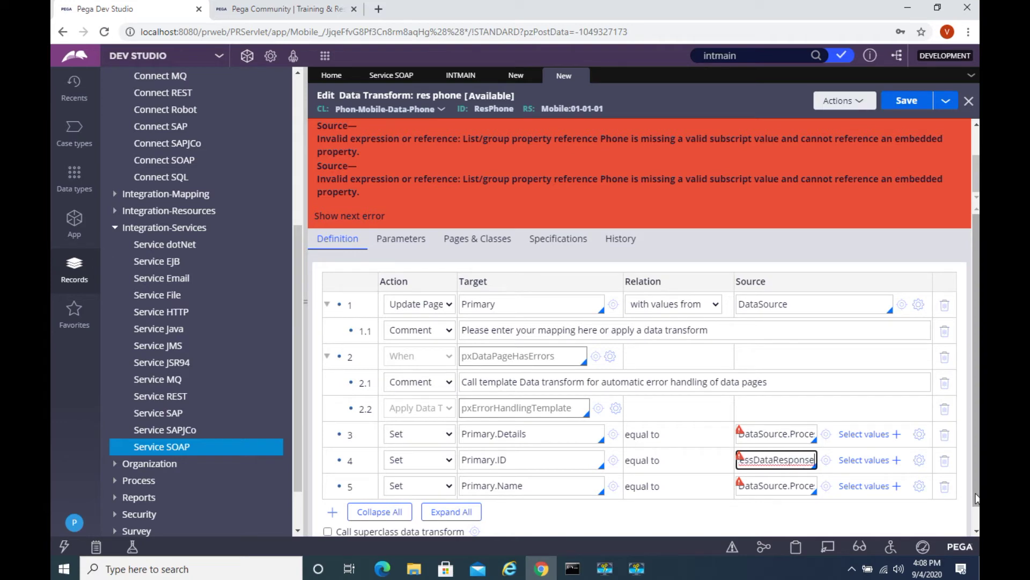
{"action": "key", "text": "Left"}
{"action": "key", "text": "Left"}
{"action": "type", "text": "(1)"}
Add the subscript (1) to the Phone reference in the source of Primary.Name and save the data transform
{"action": "left_click", "coordinate": [785, 485]}
{"action": "key", "text": "Right"}
{"action": "key", "text": "Right"}
{"action": "key", "text": "Right"}
{"action": "key", "text": "Right"}
{"action": "key", "text": "Right"}
{"action": "key", "text": "Right"}
{"action": "key", "text": "Right"}
{"action": "key", "text": "Right"}
{"action": "key", "text": "Right"}
{"action": "key", "text": "Right"}
{"action": "key", "text": "Right"}
{"action": "key", "text": "Right"}
{"action": "key", "text": "Right"}
{"action": "key", "text": "Right"}
{"action": "key", "text": "Right"}
{"action": "key", "text": "Right"}
{"action": "key", "text": "Right"}
{"action": "key", "text": "Right"}
{"action": "key", "text": "Right"}
{"action": "key", "text": "Right"}
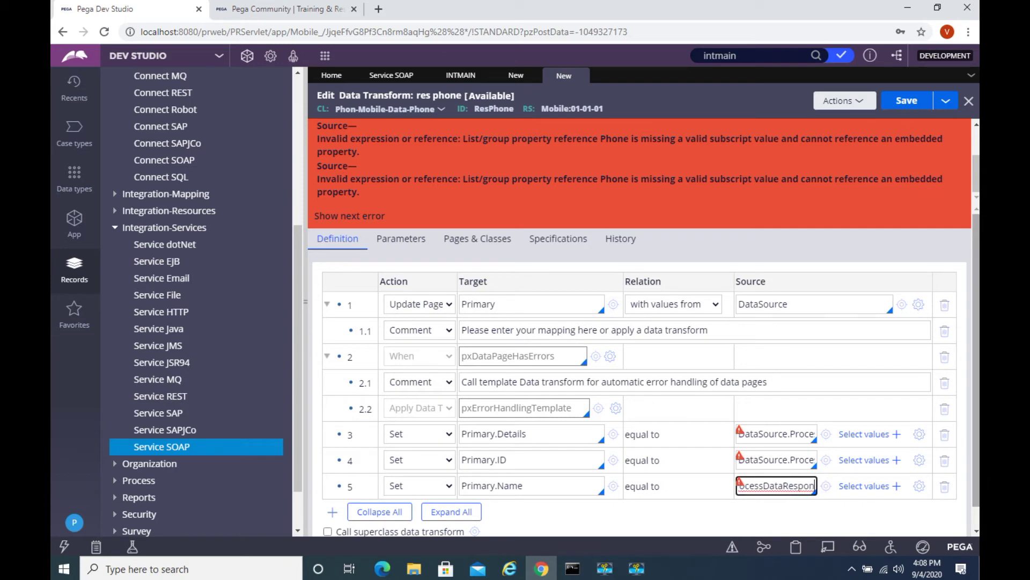
{"action": "key", "text": "Right"}
{"action": "key", "text": "Right"}
{"action": "key", "text": "Right"}
{"action": "key", "text": "Right"}
{"action": "key", "text": "Right"}
{"action": "key", "text": "Right"}
{"action": "key", "text": "Left"}
{"action": "key", "text": "Left"}
{"action": "type", "text": "()"}
{"action": "key", "text": "Left"}
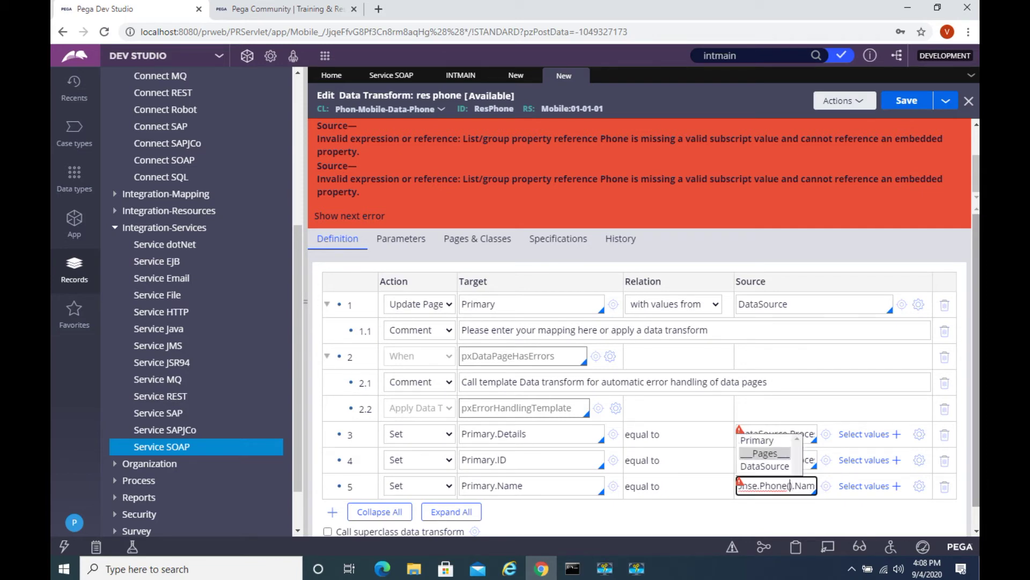
{"action": "type", "text": "1"}
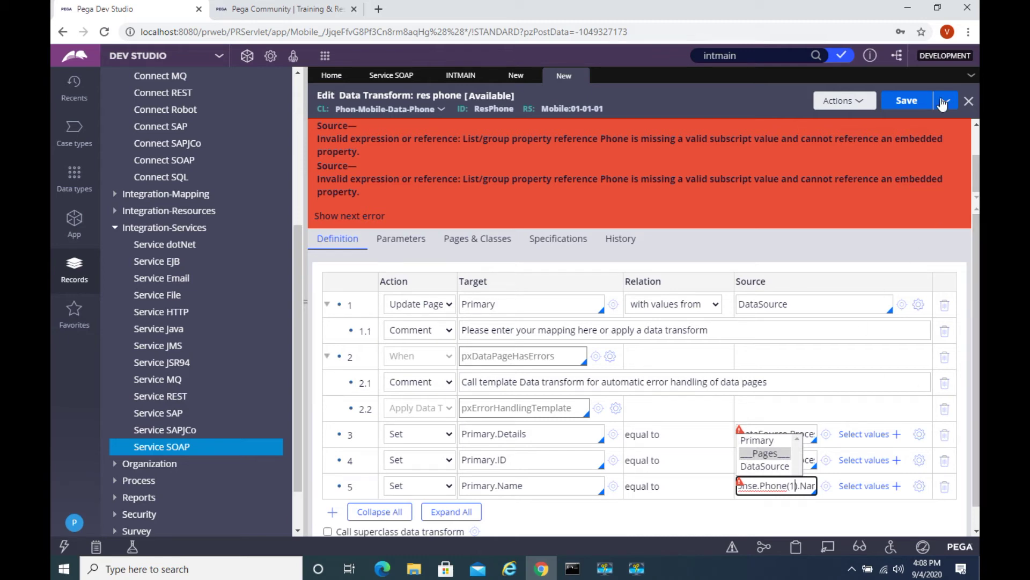
{"action": "left_click", "coordinate": [907, 101]}
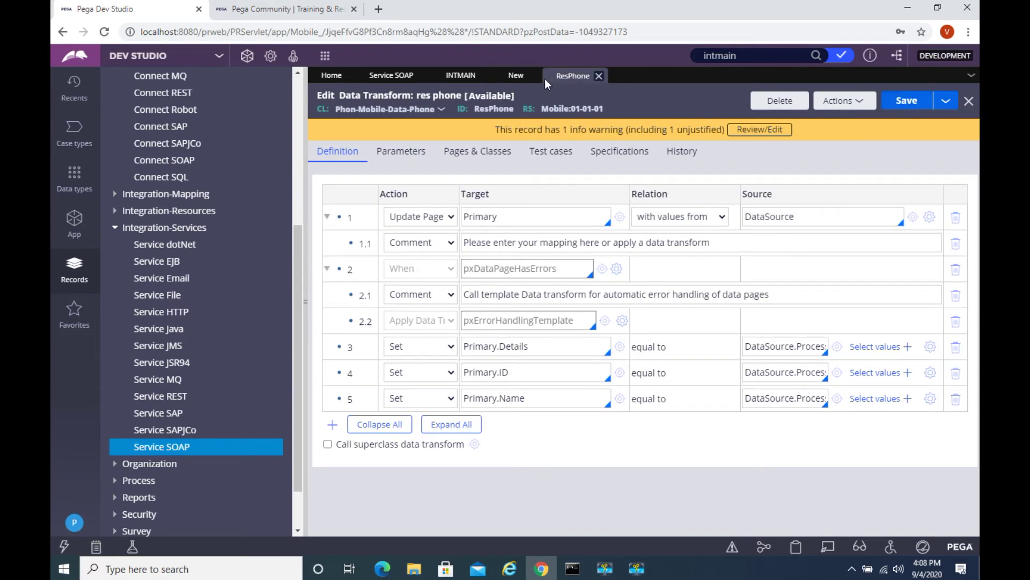
Set the phone soap data page's request data transform to req soap and create that data transform in the Mobile ruleset
{"action": "left_click", "coordinate": [518, 77]}
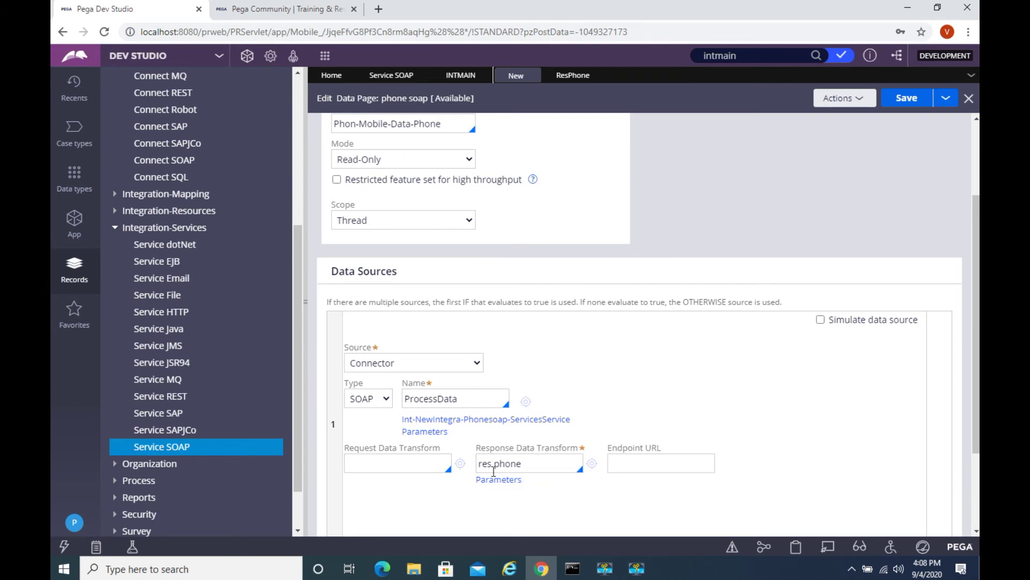
{"action": "left_click", "coordinate": [416, 460]}
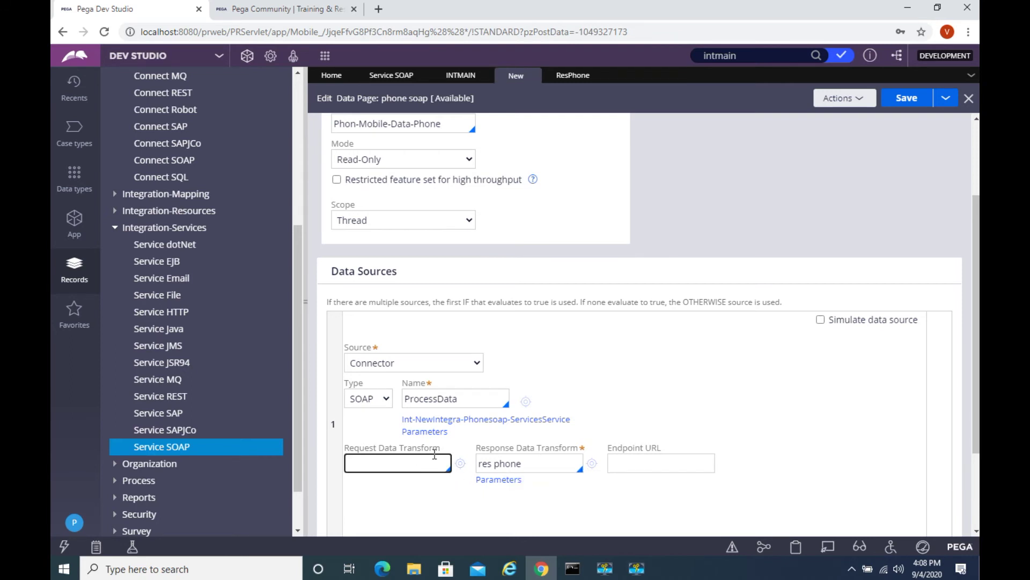
{"action": "type", "text": "req soap"}
{"action": "left_click", "coordinate": [461, 464]}
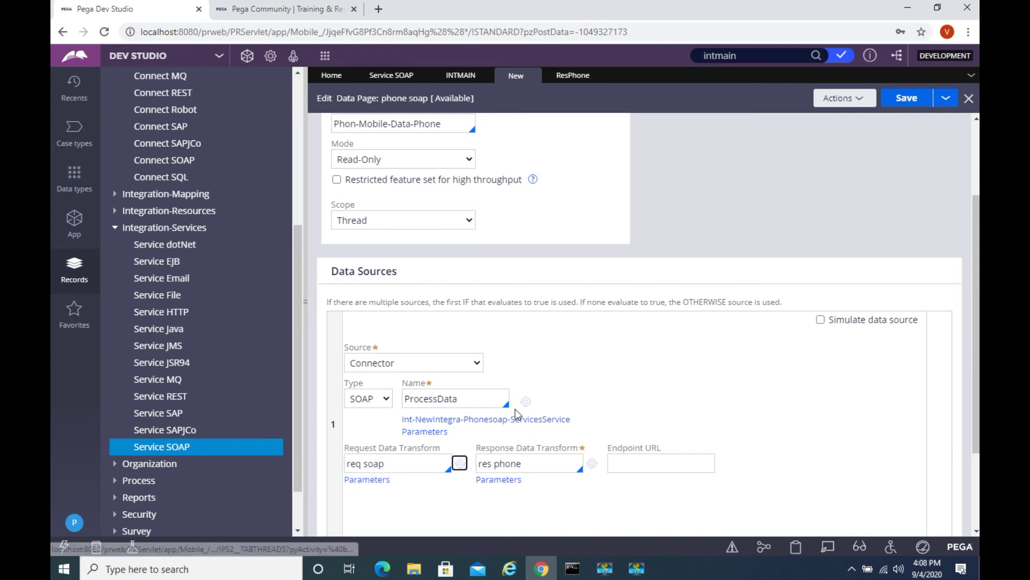
{"action": "left_click", "coordinate": [460, 465]}
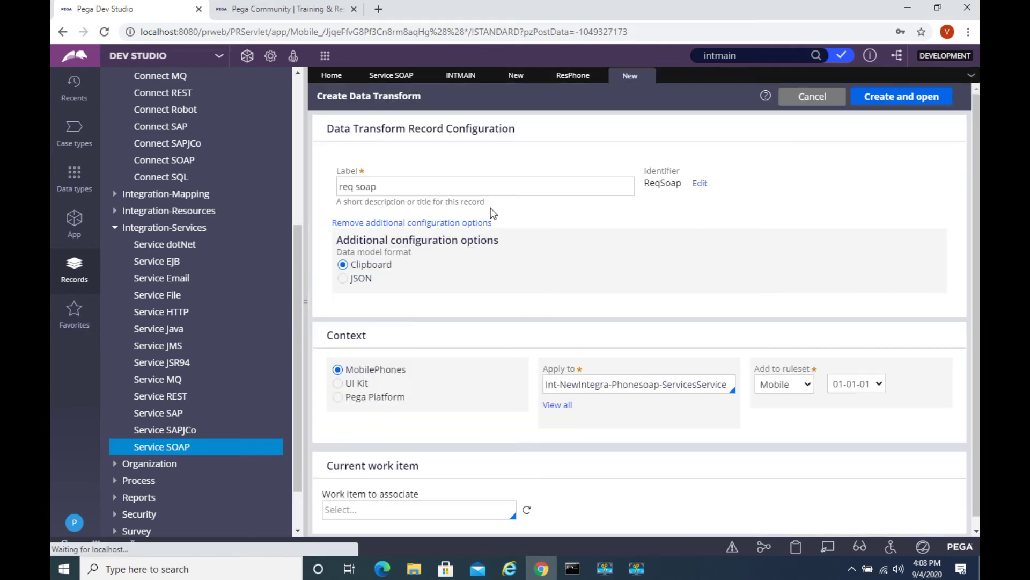
{"action": "left_click", "coordinate": [886, 103]}
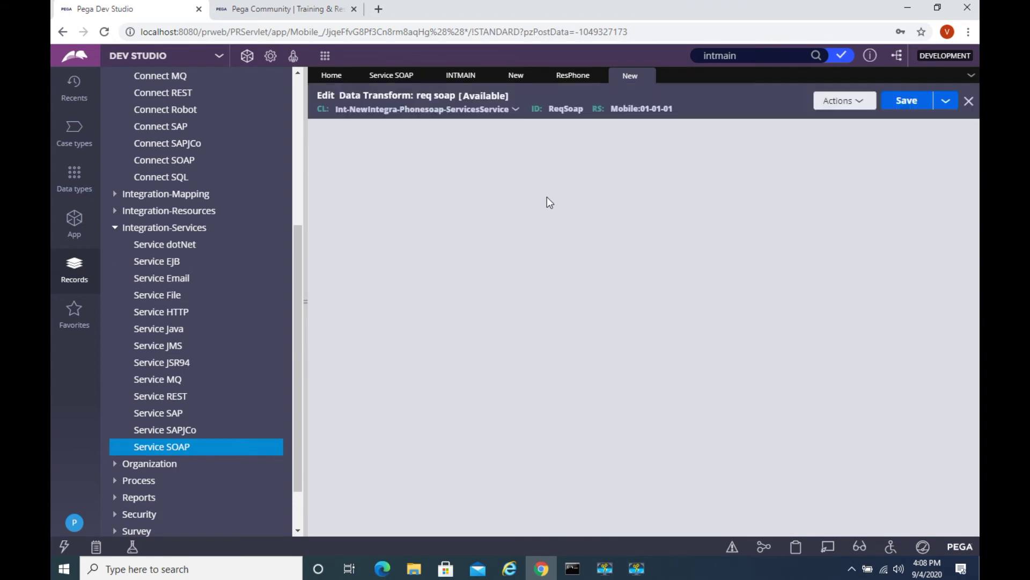
Set the target of the first req soap row to .ProcessDataRequest.Request.ID
{"action": "left_click", "coordinate": [485, 193]}
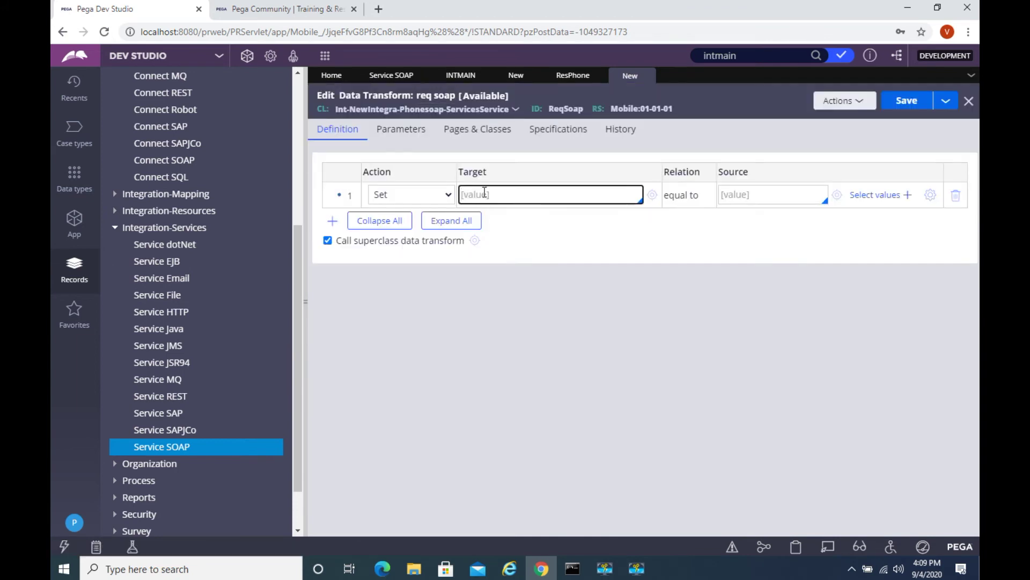
{"action": "key", "text": "Down"}
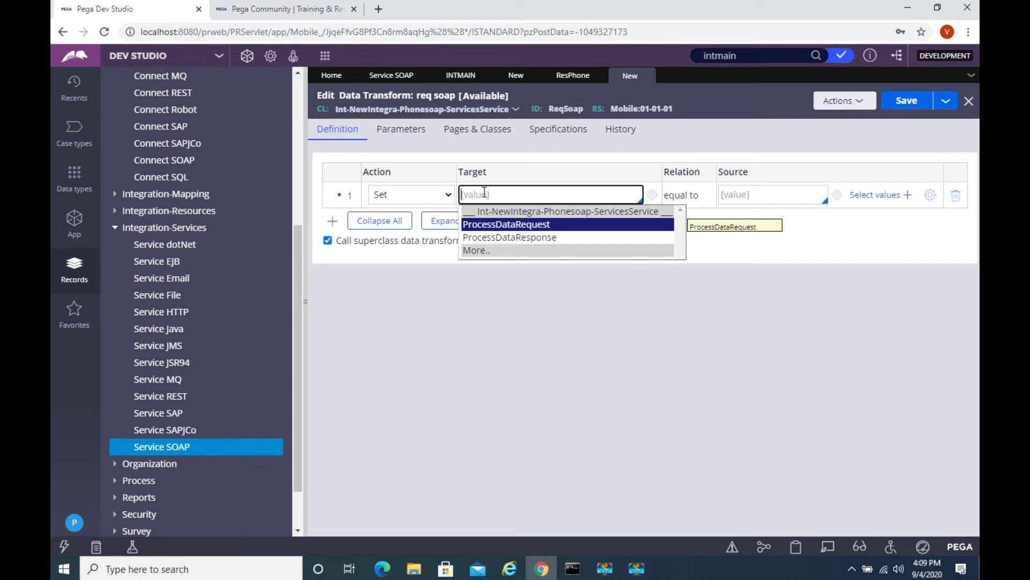
{"action": "key", "text": "Return"}
{"action": "type", "text": "."}
{"action": "key", "text": "Down"}
{"action": "key", "text": "Return"}
{"action": "type", "text": "."}
{"action": "key", "text": "Down"}
{"action": "key", "text": "Return"}
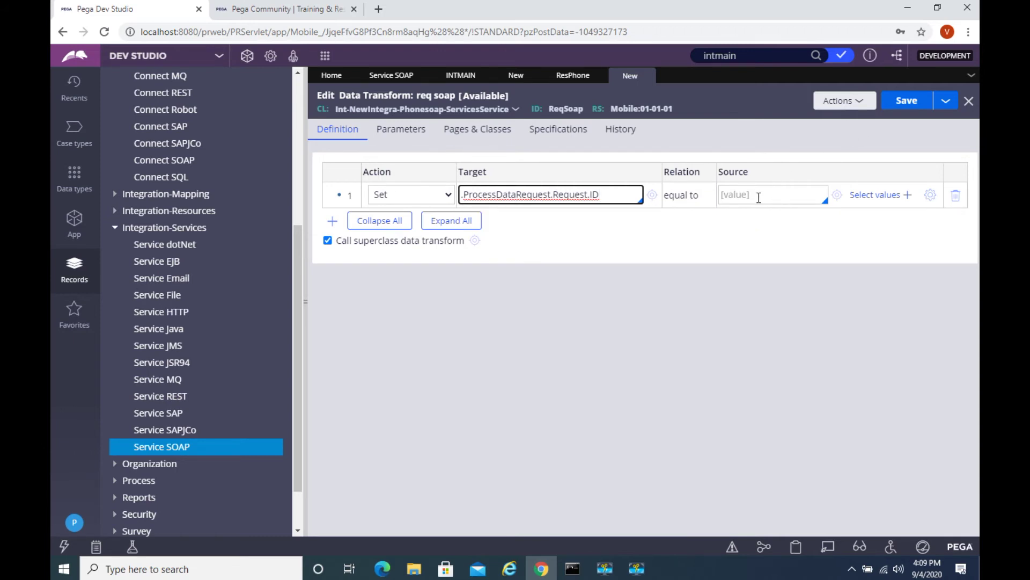
Add a String input parameter named ID to the req soap data transform
{"action": "left_click", "coordinate": [407, 132]}
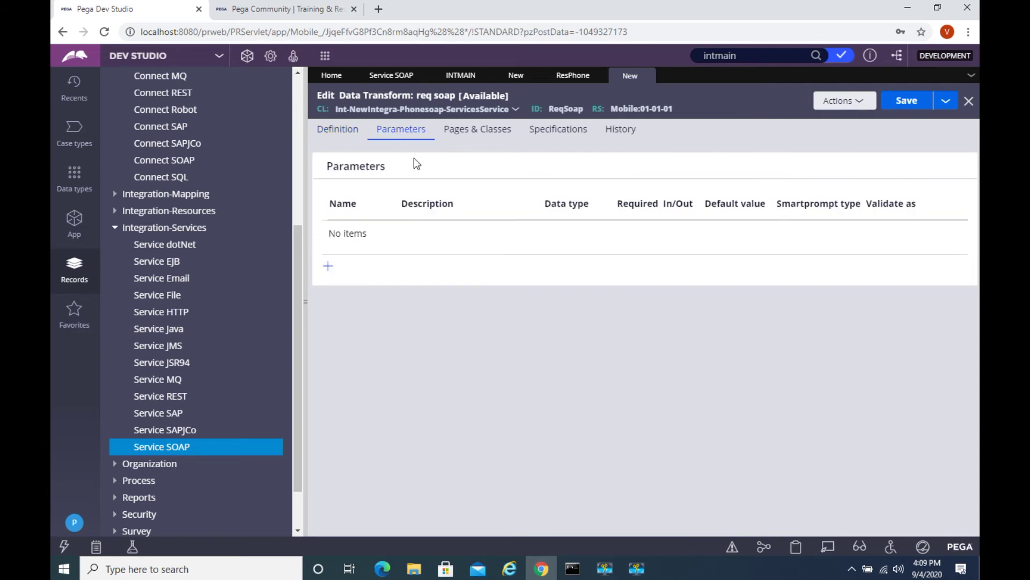
{"action": "left_click", "coordinate": [327, 265]}
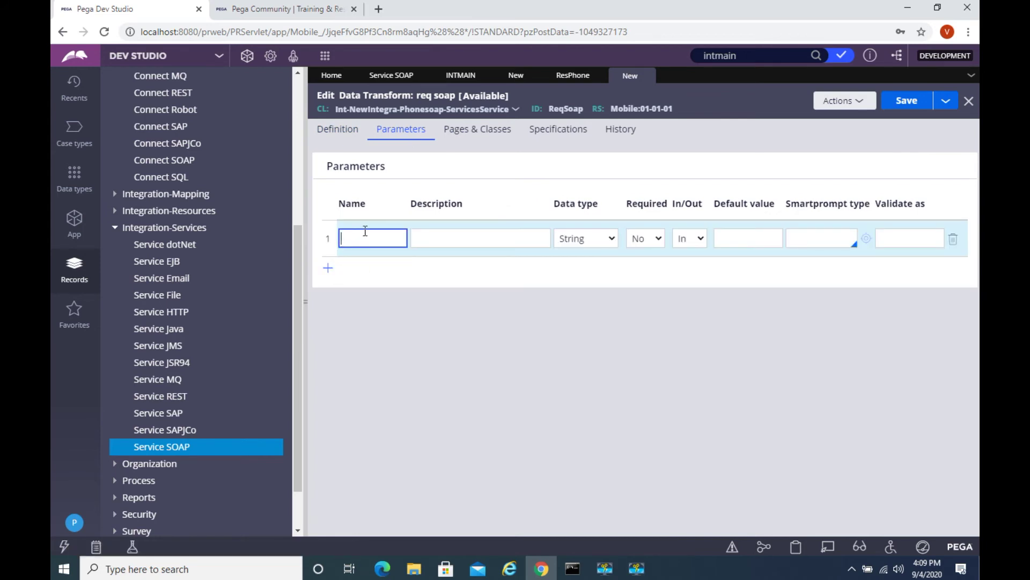
{"action": "type", "text": "ID"}
Set the source of .ProcessDataRequest.Request.ID to Param.ID and save the req soap data transform
{"action": "left_click", "coordinate": [338, 129]}
{"action": "left_click", "coordinate": [759, 197]}
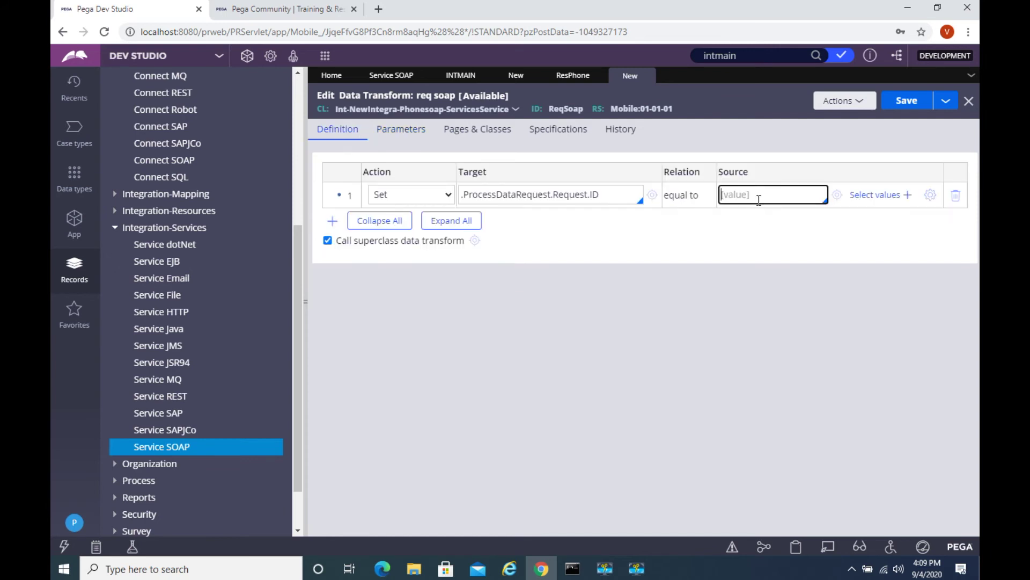
{"action": "key", "text": "Down"}
{"action": "key", "text": "Down"}
{"action": "key", "text": "Down"}
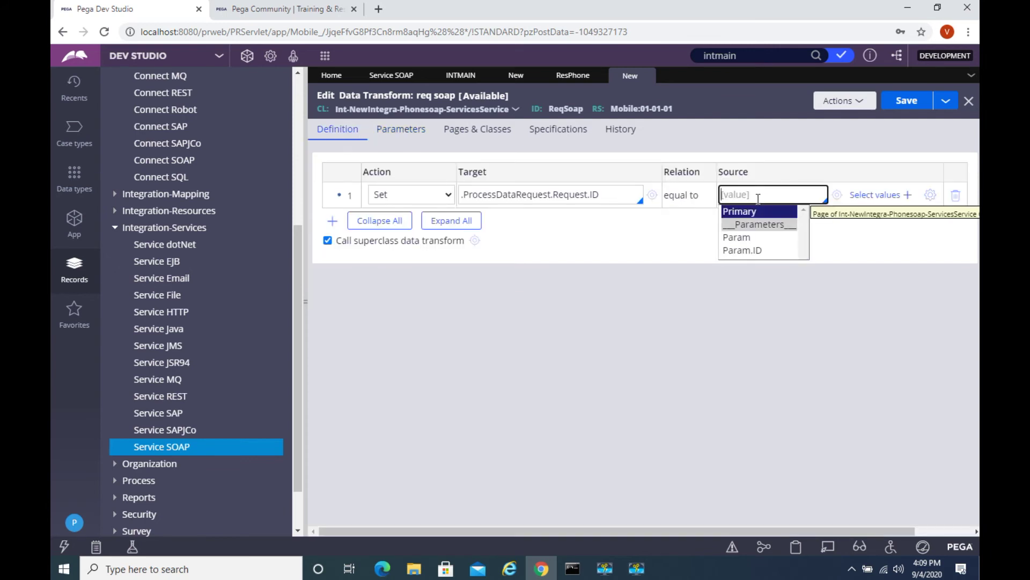
{"action": "key", "text": "Return"}
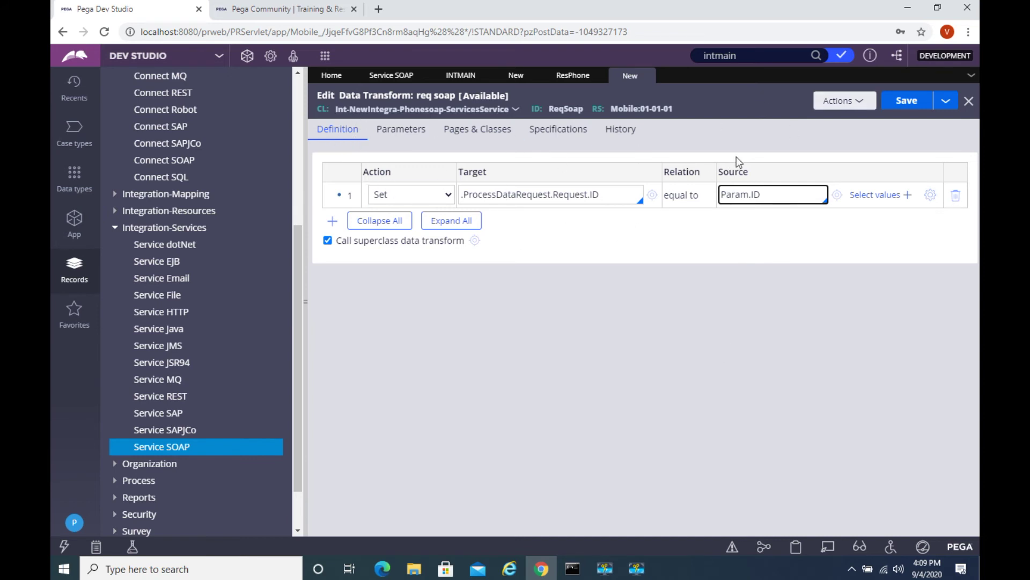
{"action": "left_click", "coordinate": [895, 102]}
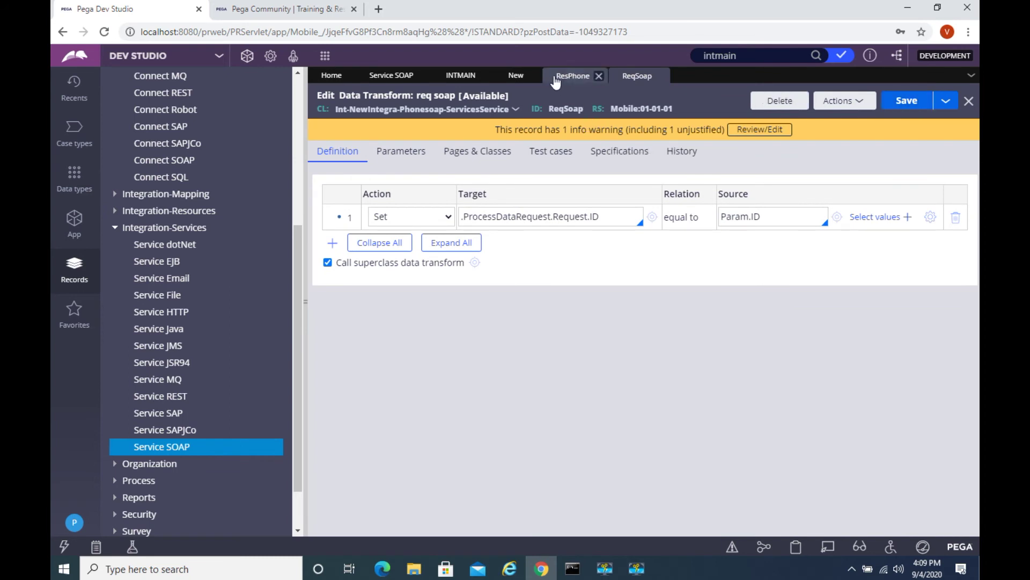
Add a required String parameter named ID to the phone soap data page and try to save it
{"action": "left_click", "coordinate": [514, 78]}
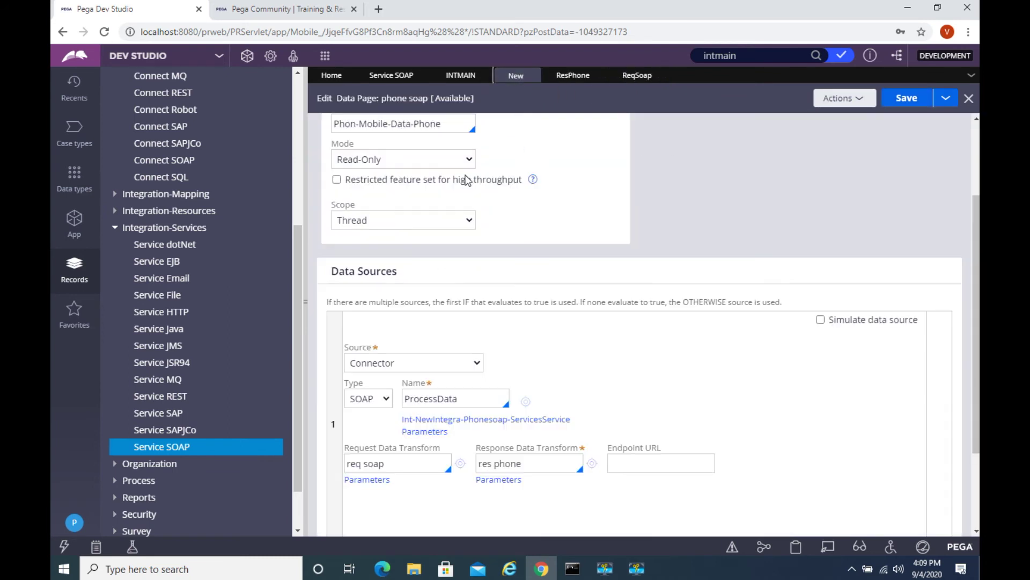
{"action": "scroll", "coordinate": [439, 457], "scroll_direction": "down", "scroll_amount": 1}
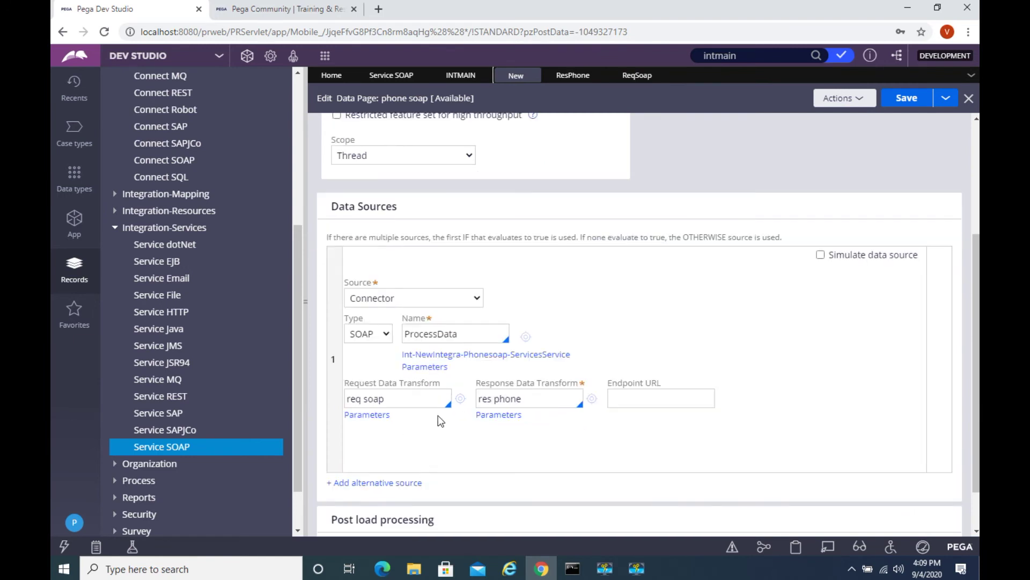
{"action": "scroll", "coordinate": [439, 439], "scroll_direction": "up", "scroll_amount": 3}
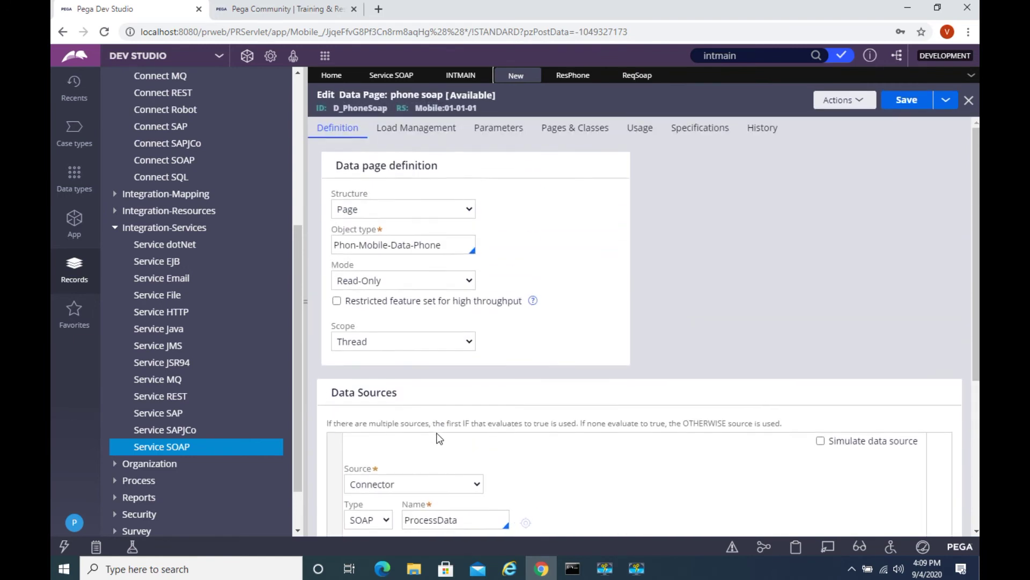
{"action": "left_click", "coordinate": [424, 139]}
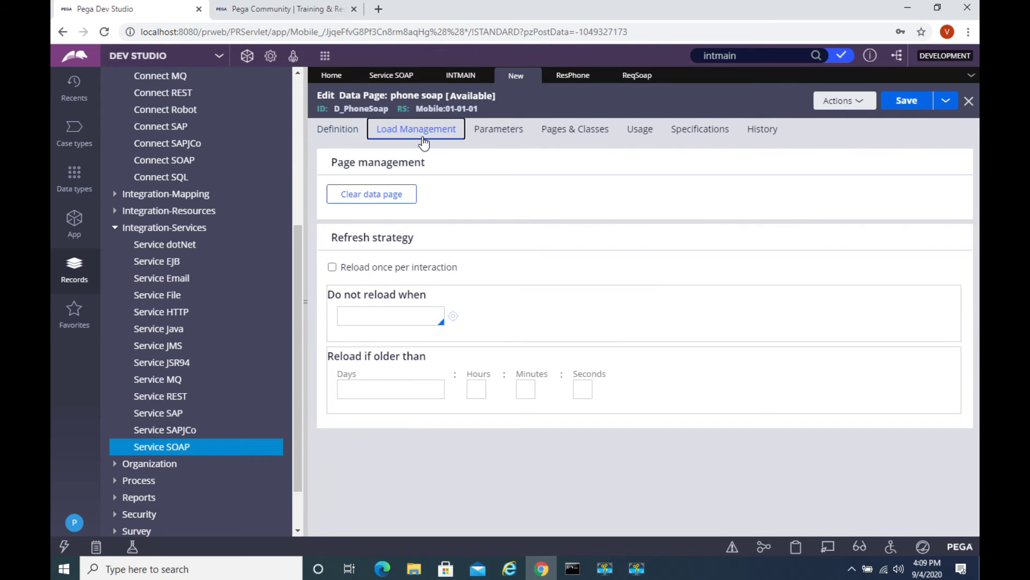
{"action": "left_click", "coordinate": [514, 135]}
{"action": "left_click", "coordinate": [363, 239]}
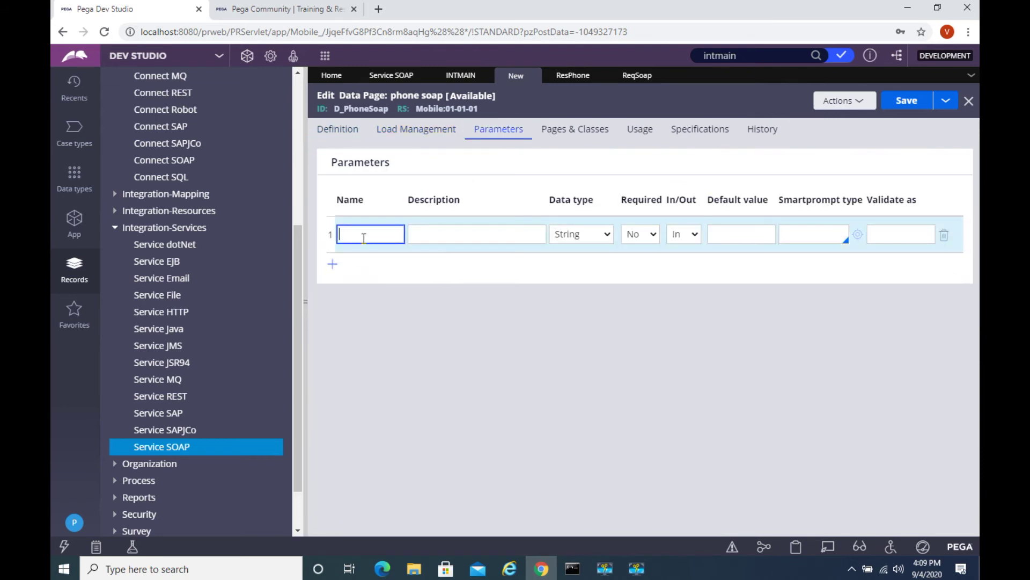
{"action": "type", "text": "ID"}
{"action": "left_click", "coordinate": [635, 238]}
{"action": "left_click", "coordinate": [635, 238]}
{"action": "left_click", "coordinate": [642, 253]}
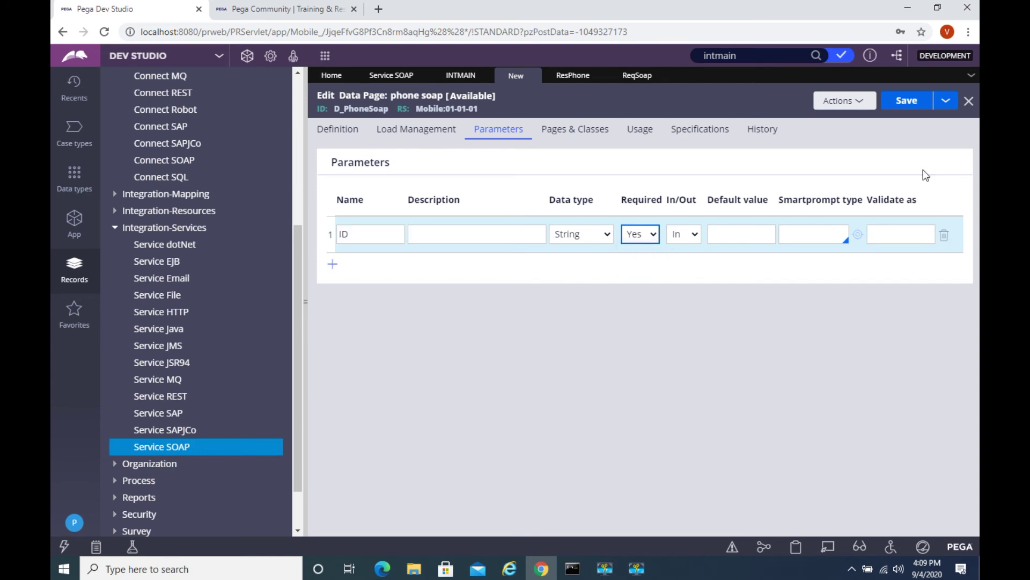
{"action": "left_click", "coordinate": [907, 101]}
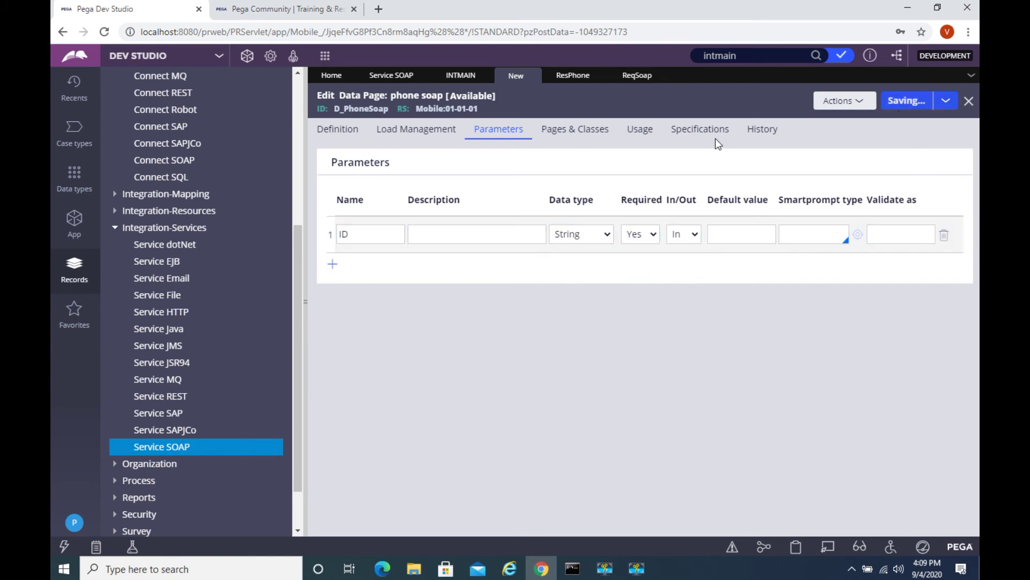
Enable passing the current parameter page to the req soap request data transform in the phone soap data source
{"action": "left_click", "coordinate": [339, 129]}
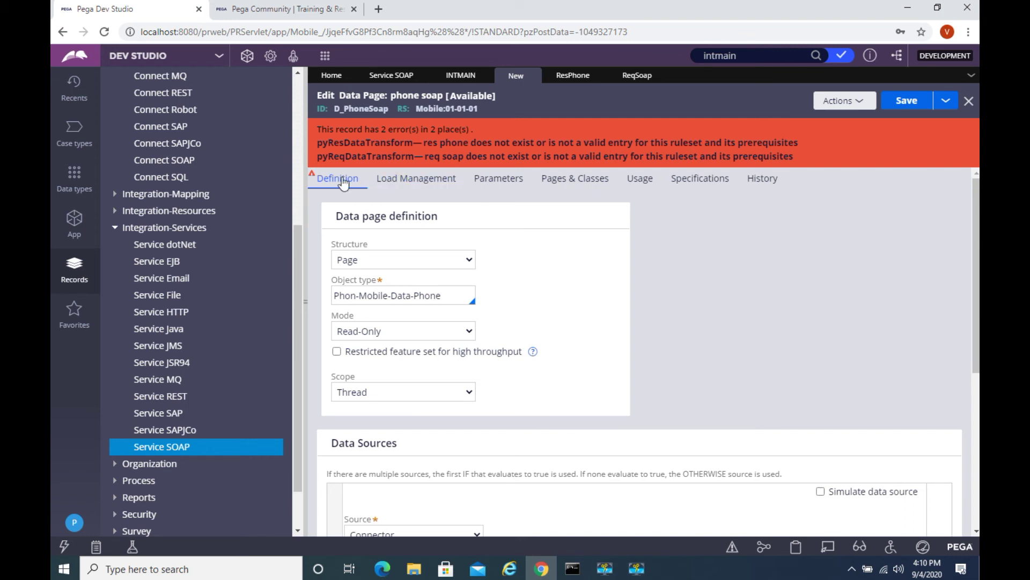
{"action": "scroll", "coordinate": [491, 283], "scroll_direction": "down", "scroll_amount": 2}
{"action": "scroll", "coordinate": [492, 283], "scroll_direction": "down", "scroll_amount": 3}
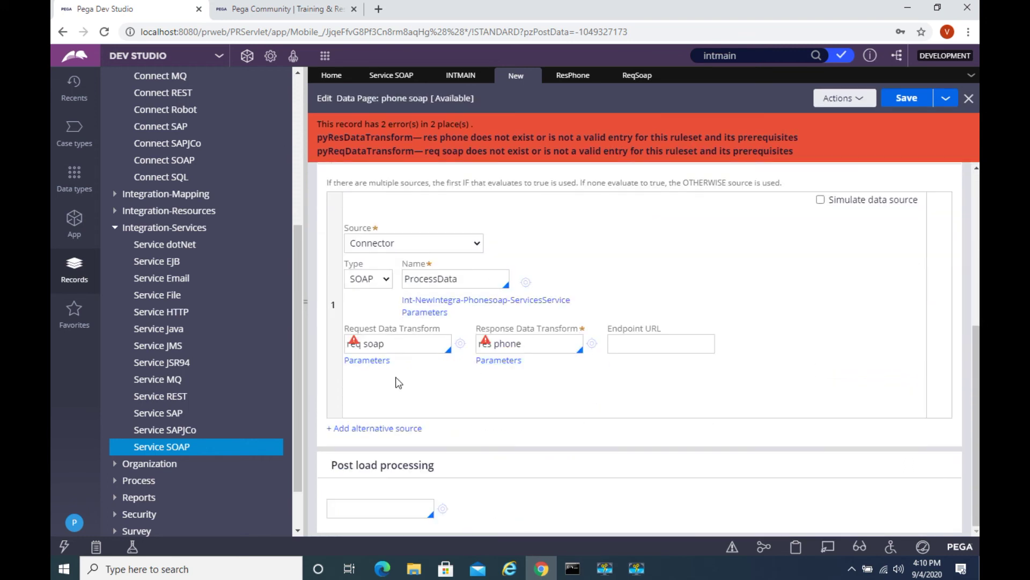
{"action": "left_click", "coordinate": [368, 360]}
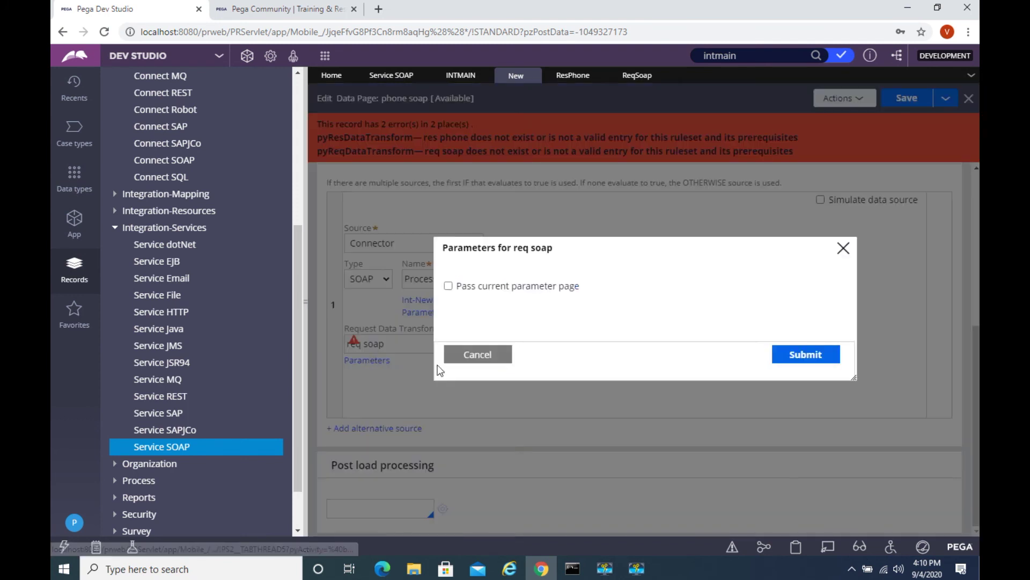
{"action": "left_click", "coordinate": [449, 286]}
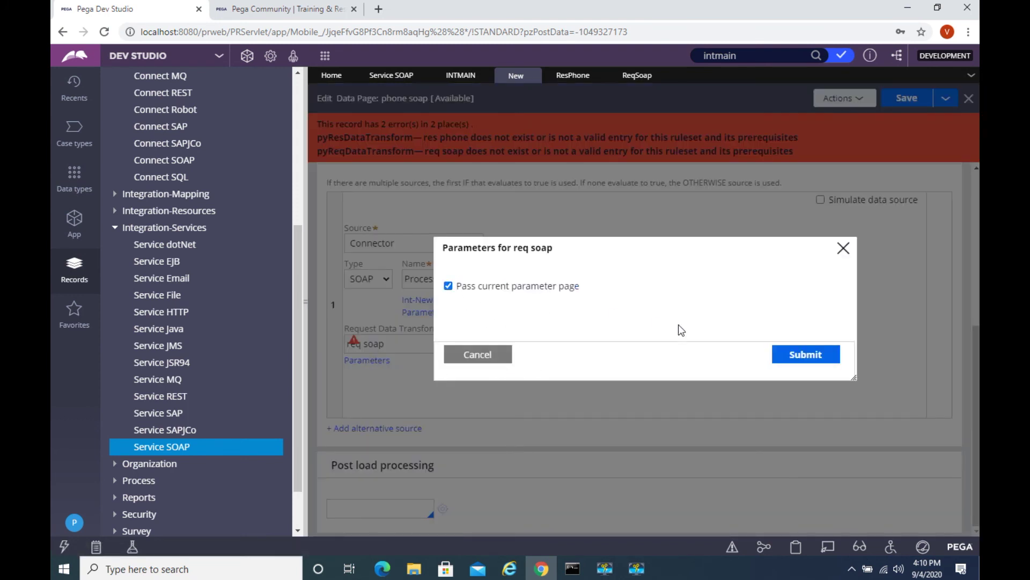
{"action": "left_click", "coordinate": [811, 358]}
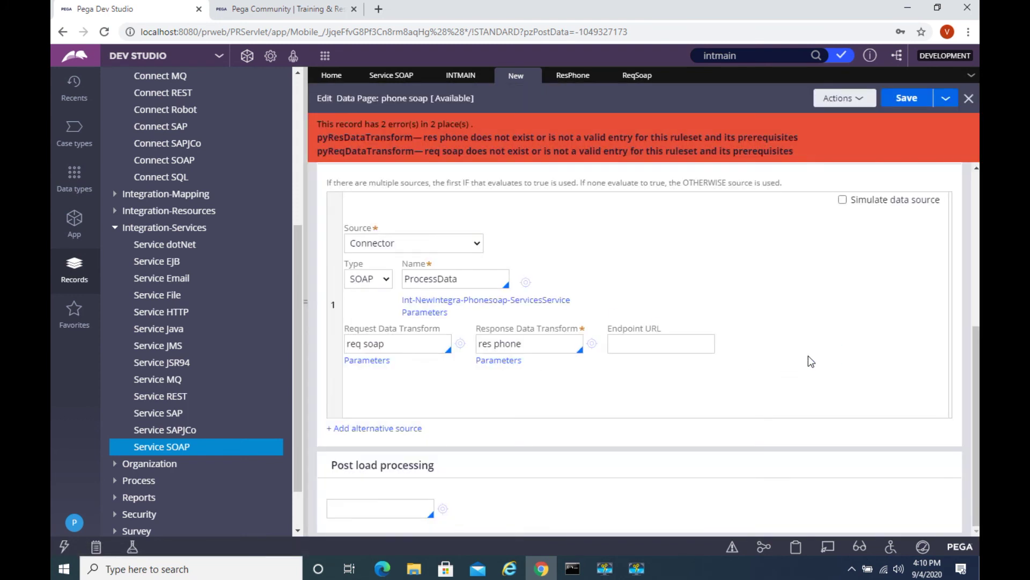
Change the request data transform to ReqSoap and the response data transform to ResPhone, and save the phone soap data page
{"action": "left_click", "coordinate": [908, 99]}
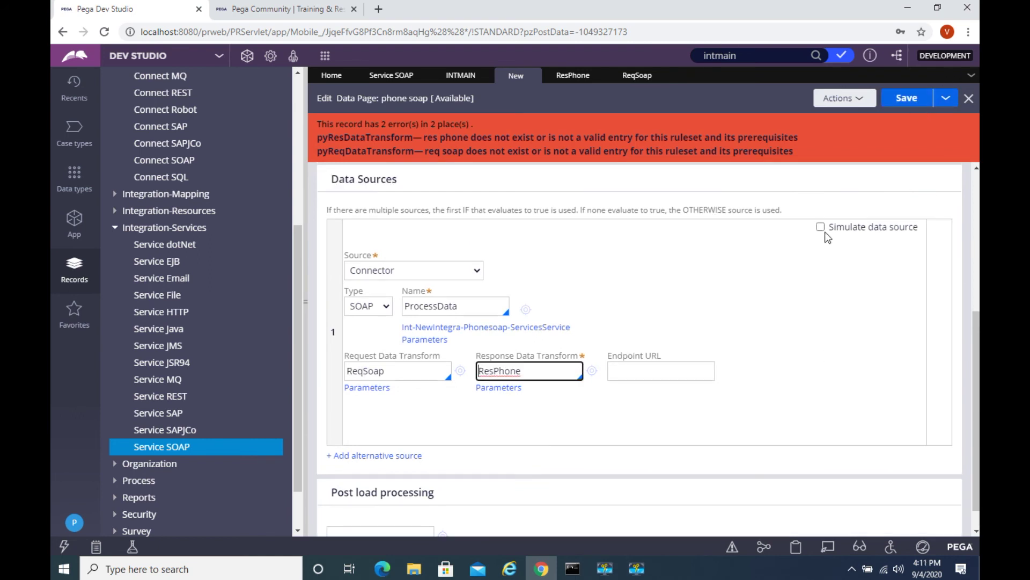
{"action": "left_click", "coordinate": [891, 99]}
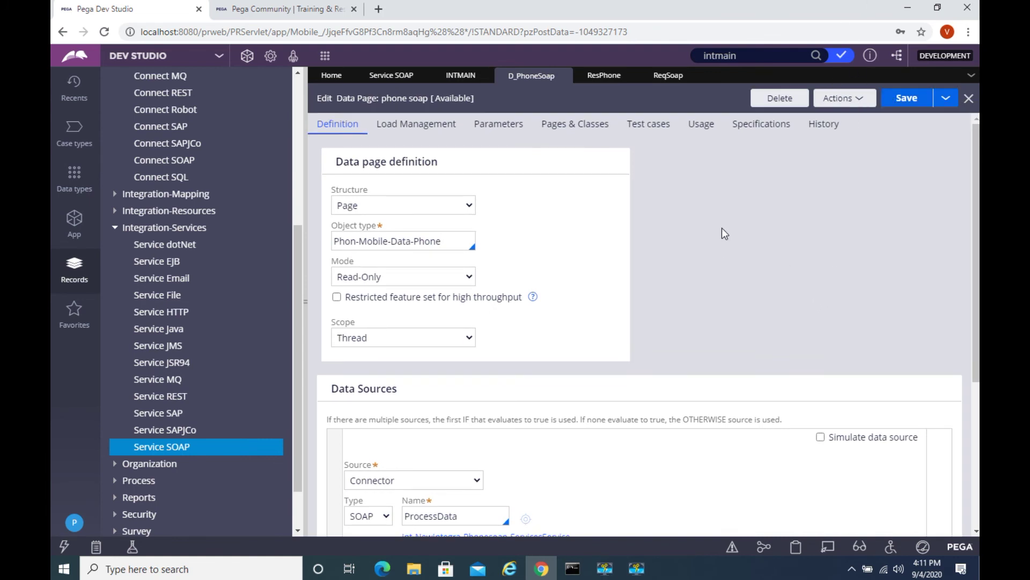
Run the phone soap data page with ID 1, flushing all instances of the data page before execution
{"action": "left_click", "coordinate": [836, 103]}
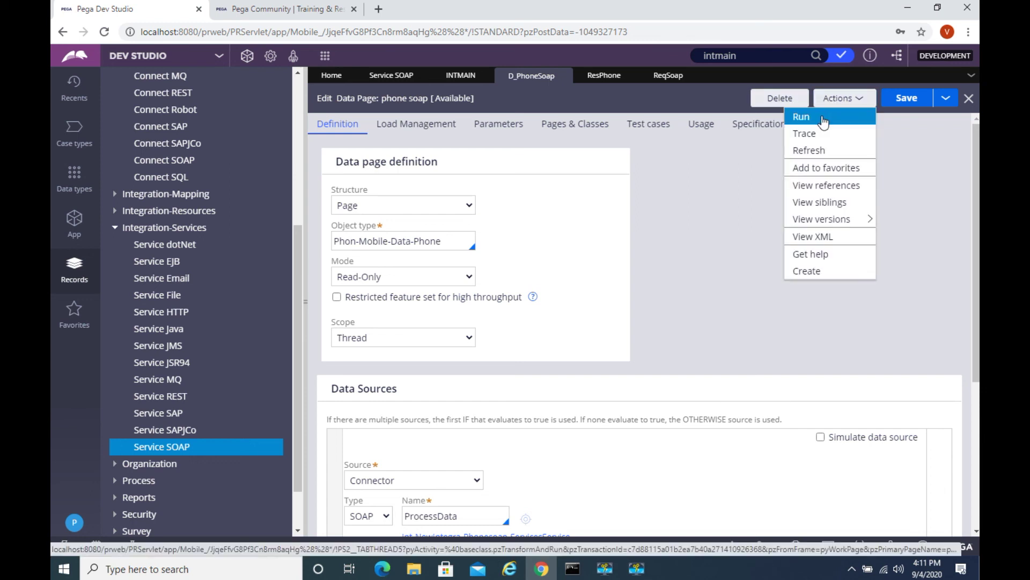
{"action": "left_click", "coordinate": [824, 120]}
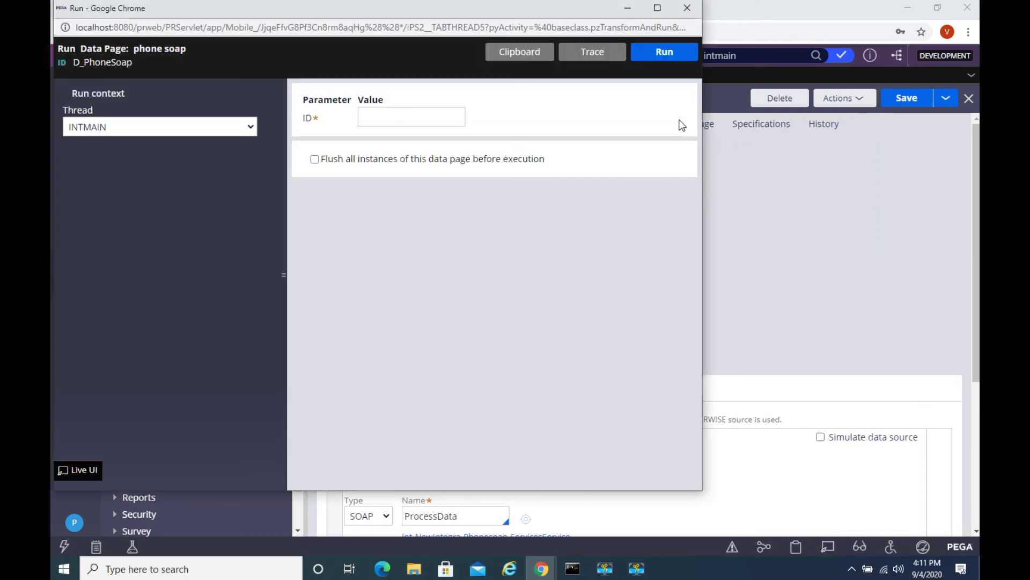
{"action": "left_click", "coordinate": [377, 115]}
{"action": "type", "text": "1"}
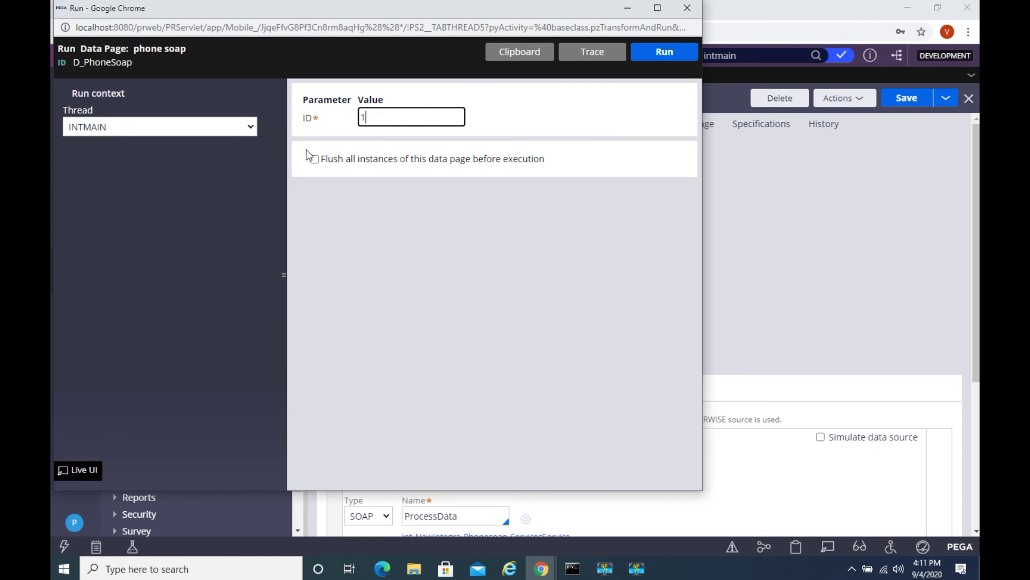
{"action": "left_click", "coordinate": [315, 158]}
{"action": "left_click", "coordinate": [649, 54]}
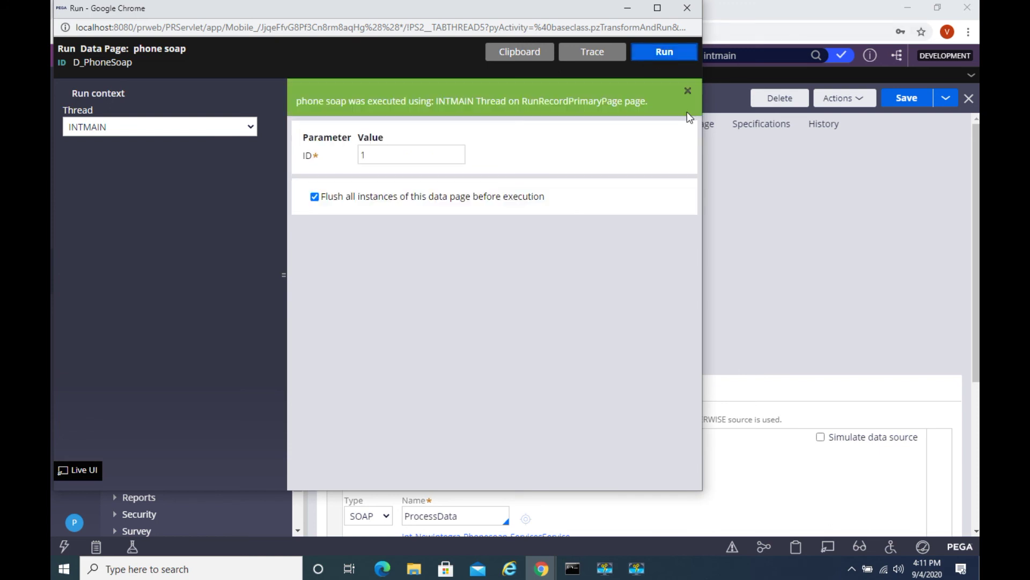
Examine the returned Details, ID, Name and pxObjClass values in the run results against the ID parameter
{"action": "left_click", "coordinate": [458, 348]}
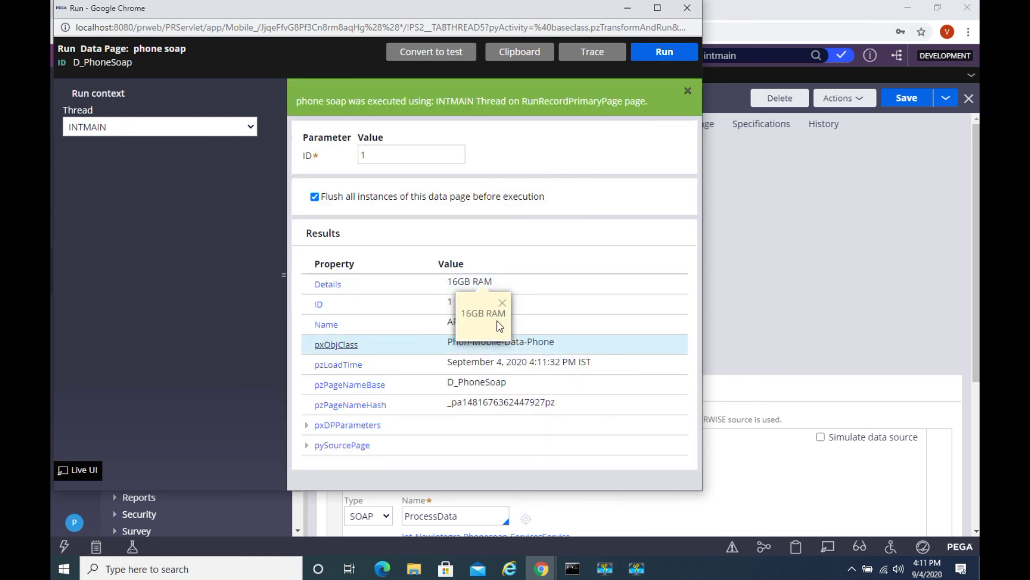
{"action": "left_click", "coordinate": [410, 285]}
{"action": "left_click", "coordinate": [462, 346]}
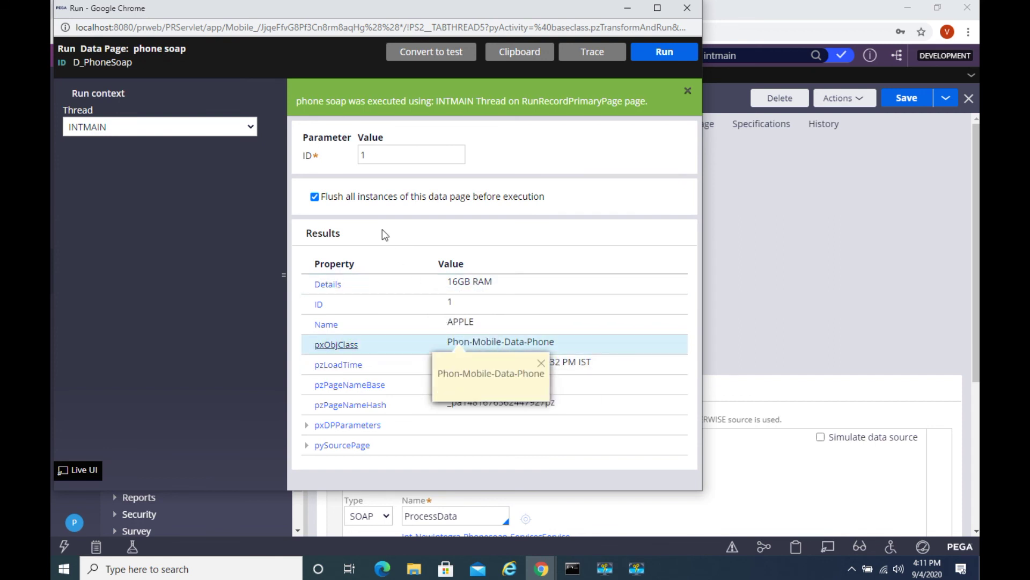
{"action": "double_click", "coordinate": [360, 154]}
{"action": "left_click", "coordinate": [462, 287]}
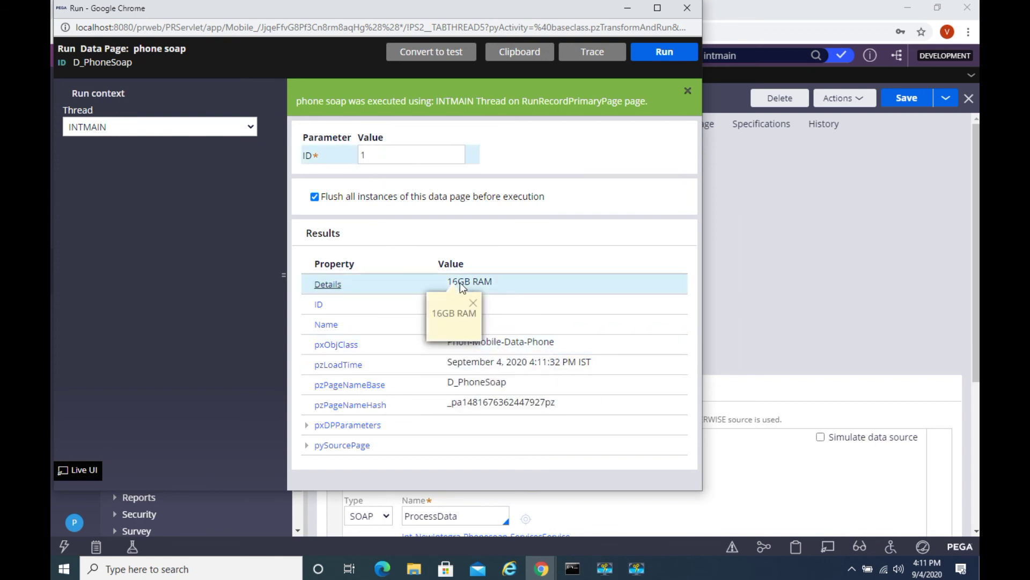
{"action": "left_click", "coordinate": [468, 313]}
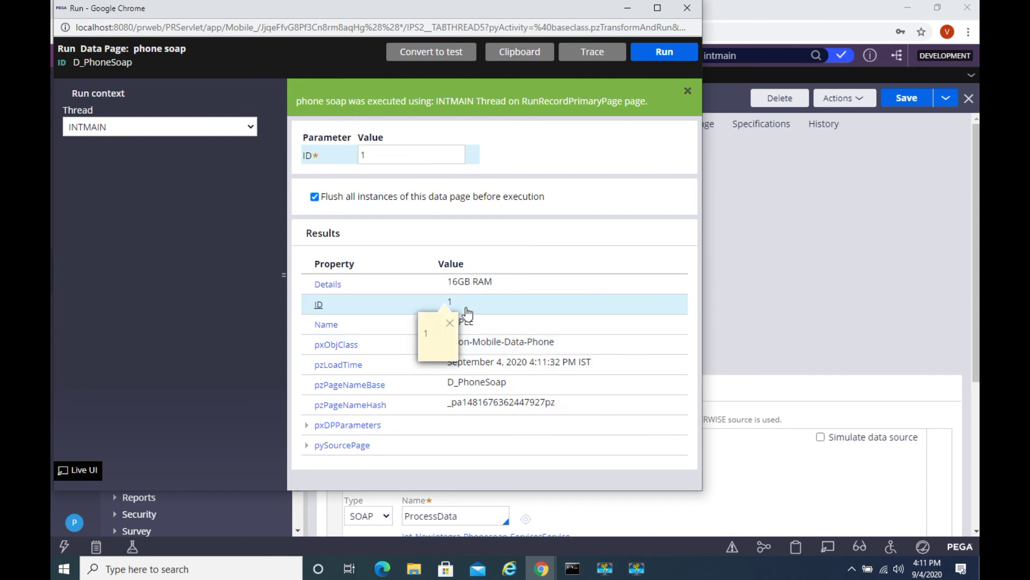
{"action": "left_click", "coordinate": [489, 328]}
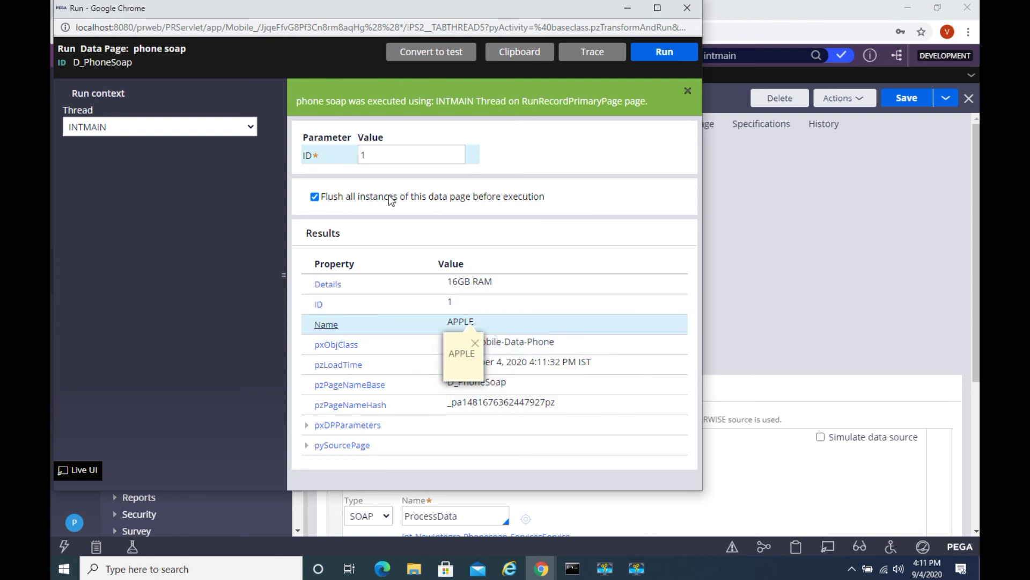
Change the ID parameter to 2 and run the phone soap data page again
{"action": "mouse_move", "coordinate": [376, 155]}
{"action": "left_mouse_down"}
{"action": "mouse_move", "coordinate": [359, 155]}
{"action": "mouse_move", "coordinate": [384, 157]}
{"action": "left_mouse_up"}
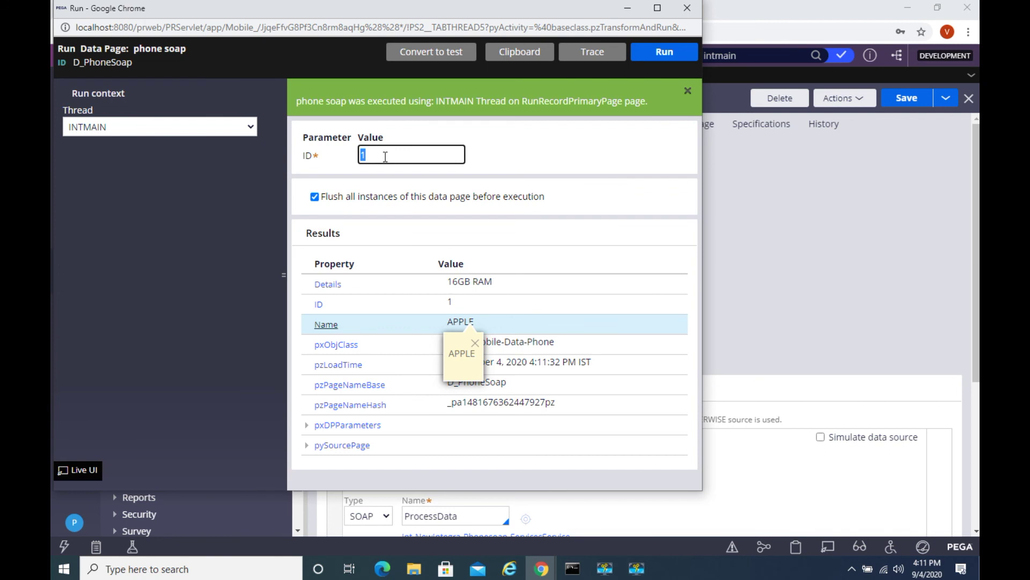
{"action": "type", "text": "2"}
{"action": "left_click", "coordinate": [676, 54]}
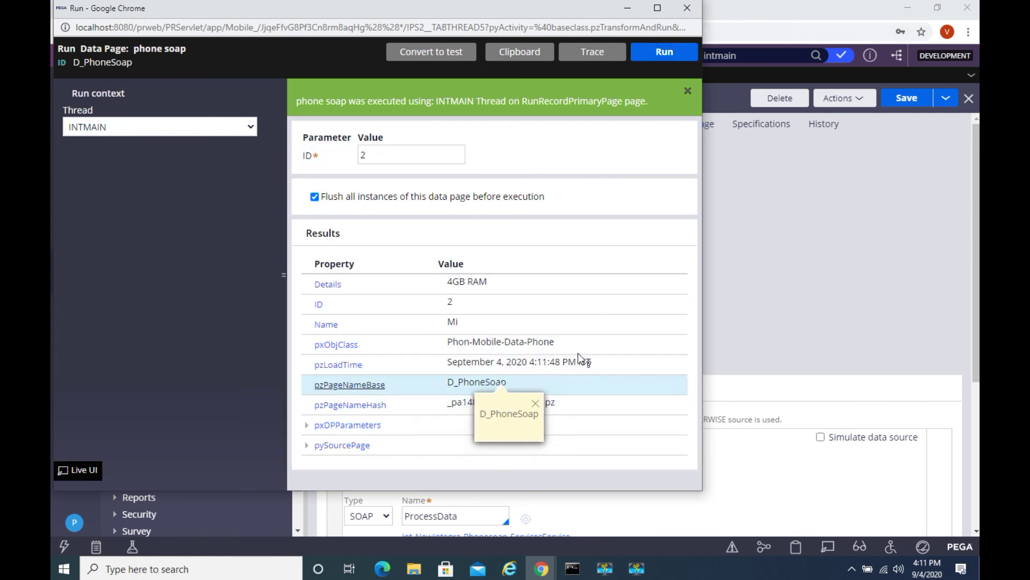